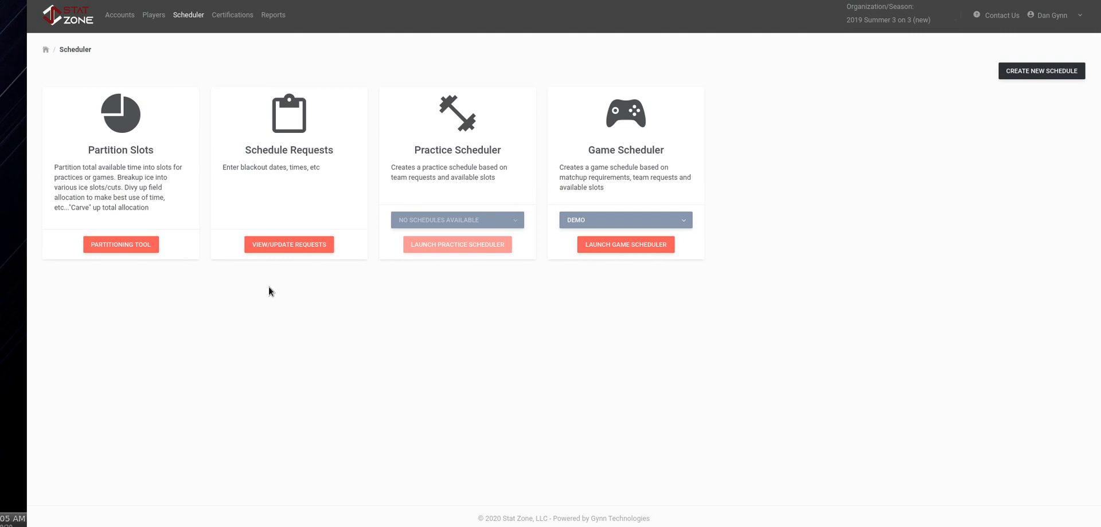
# Look through the team schedule requests and their blackout dates, times and notes, and return to the scheduler overview
pyautogui.click(307, 249)
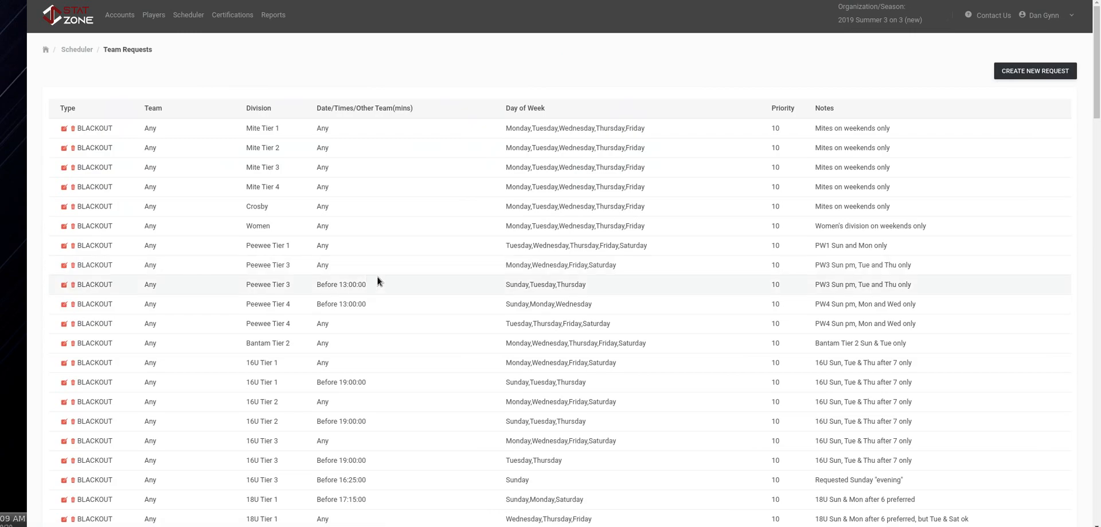
pyautogui.scroll(-7, 376, 281)
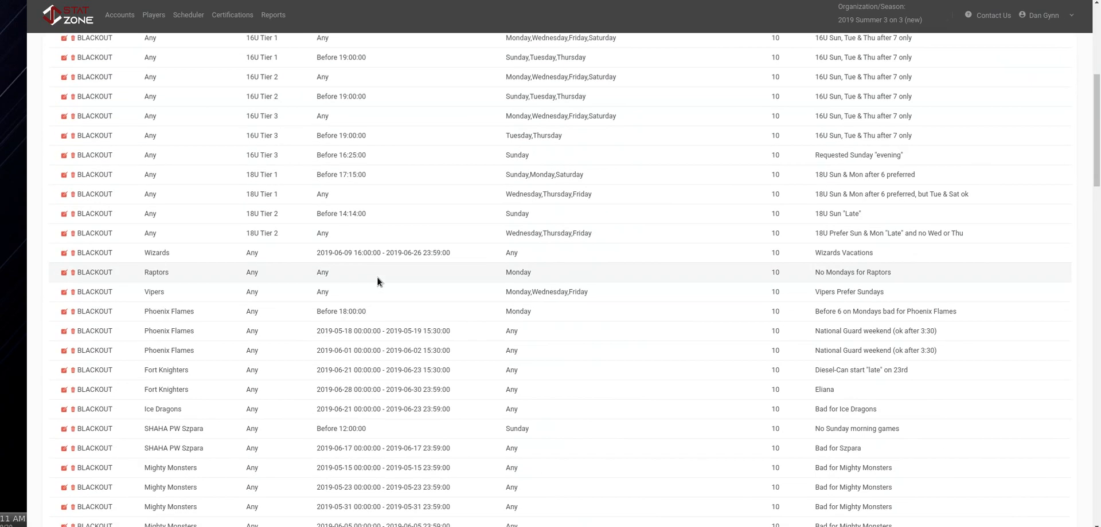
pyautogui.scroll(-10, 377, 278)
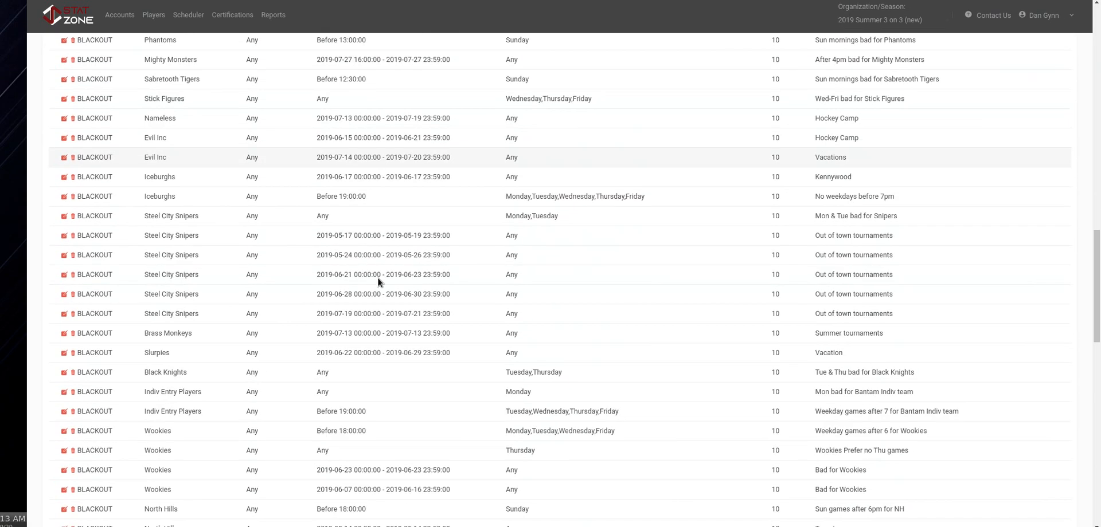
pyautogui.scroll(-15, 377, 279)
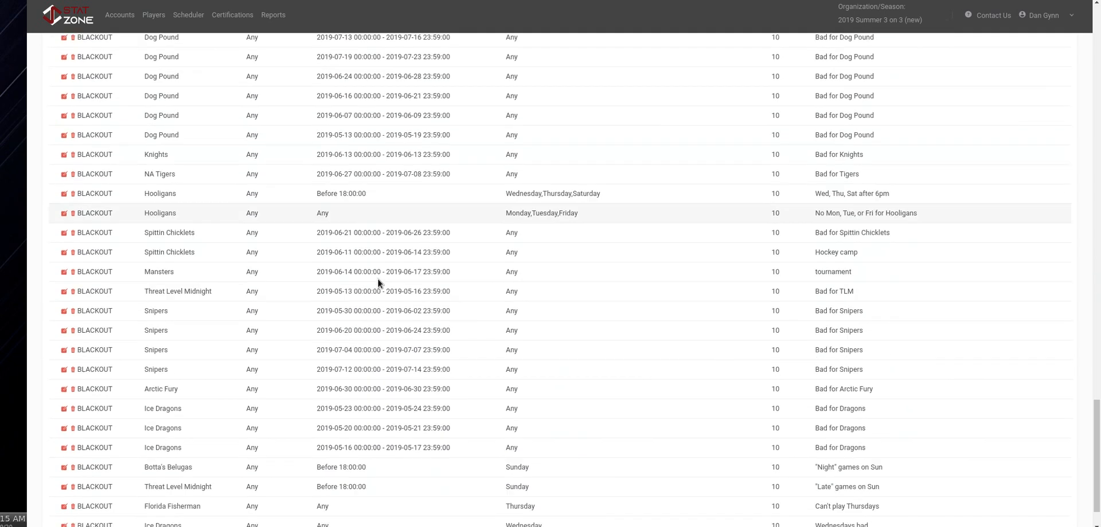
pyautogui.scroll(15, 377, 281)
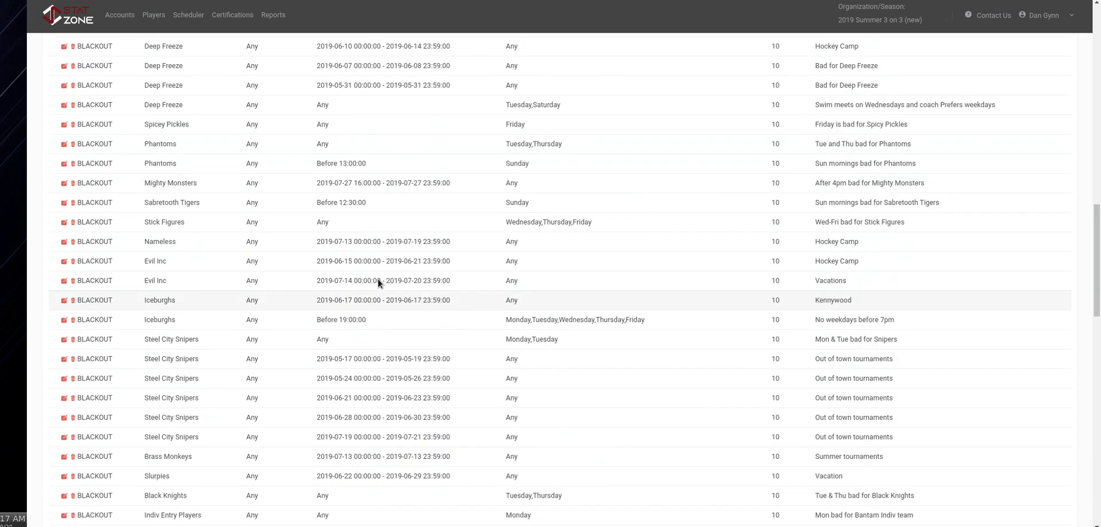
pyautogui.scroll(10, 377, 278)
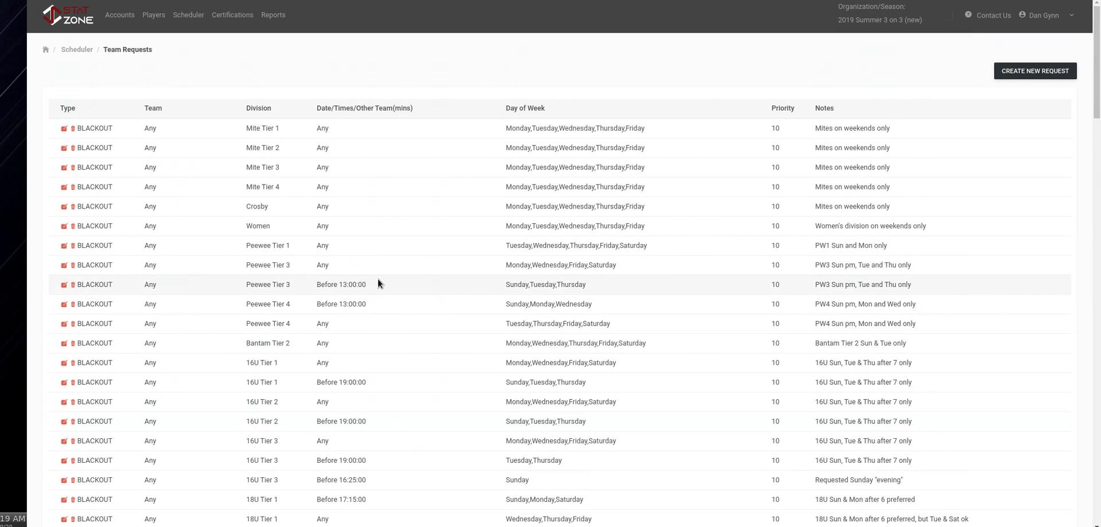
pyautogui.click(88, 51)
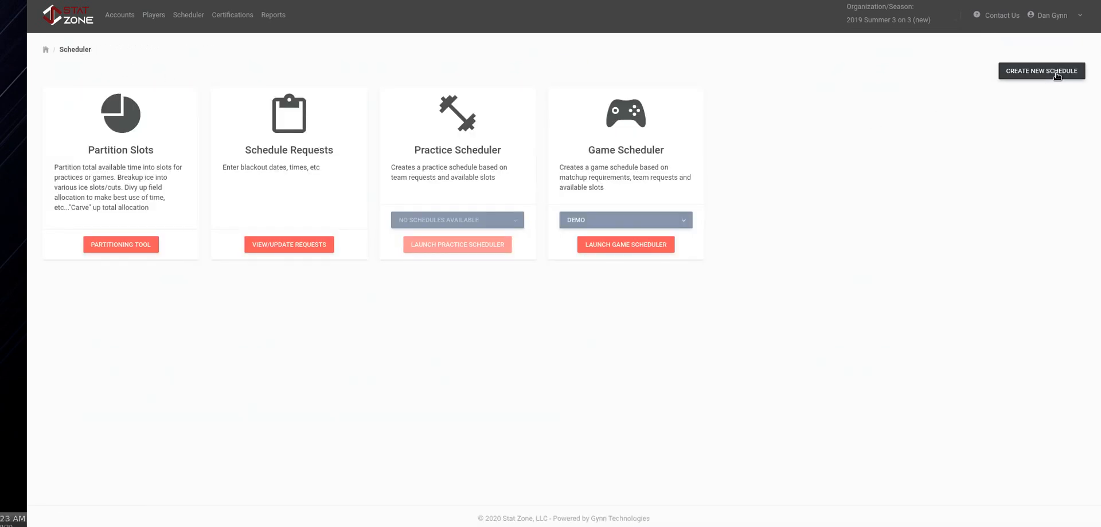
# Check which schedule types are offered for a new schedule, and leave without creating one
pyautogui.click(1019, 74)
pyautogui.click(547, 101)
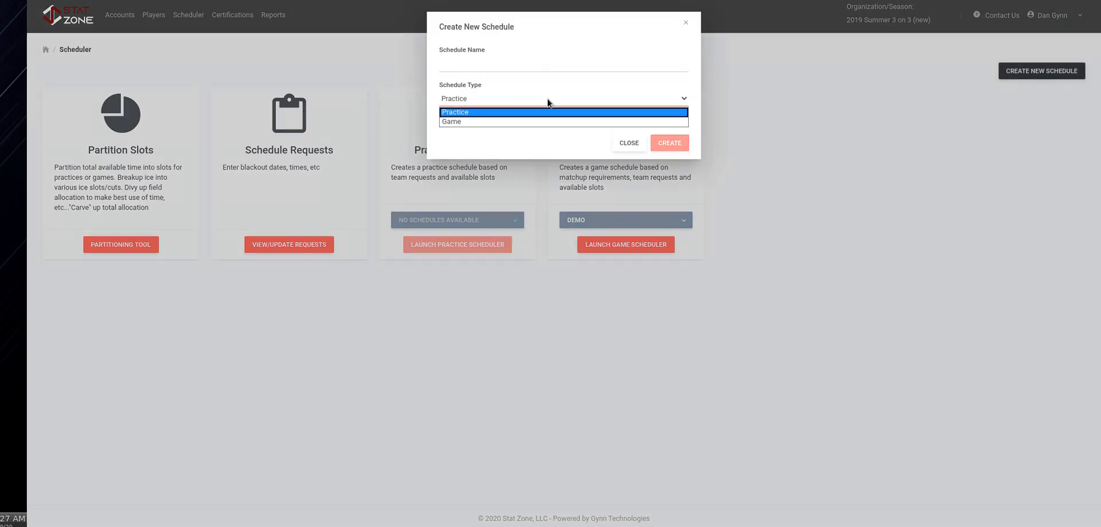
pyautogui.click(548, 100)
pyautogui.click(629, 144)
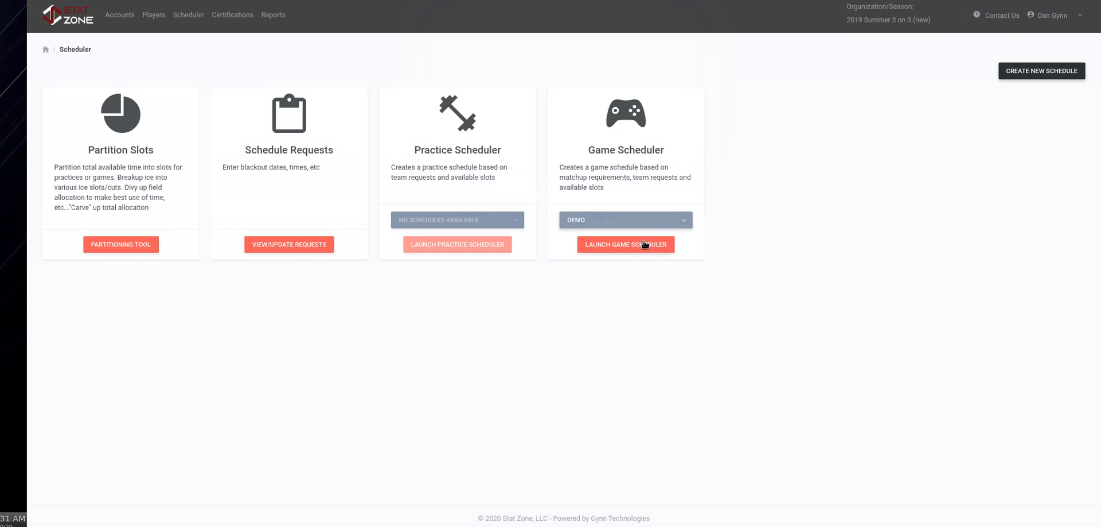
# Launch the game scheduler for the Demo schedule and look over the teams listed in each division
pyautogui.click(611, 246)
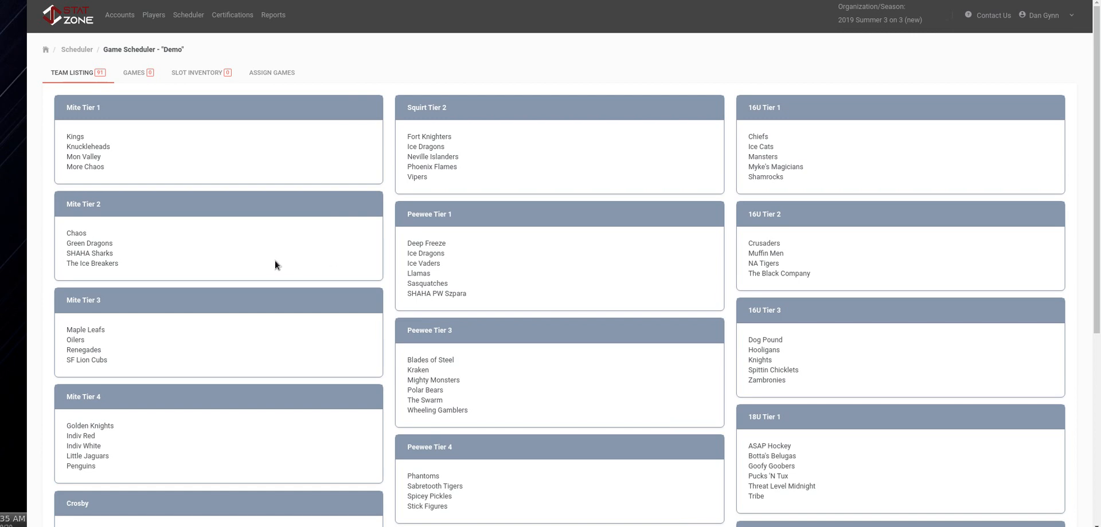
pyautogui.scroll(-4, 219, 234)
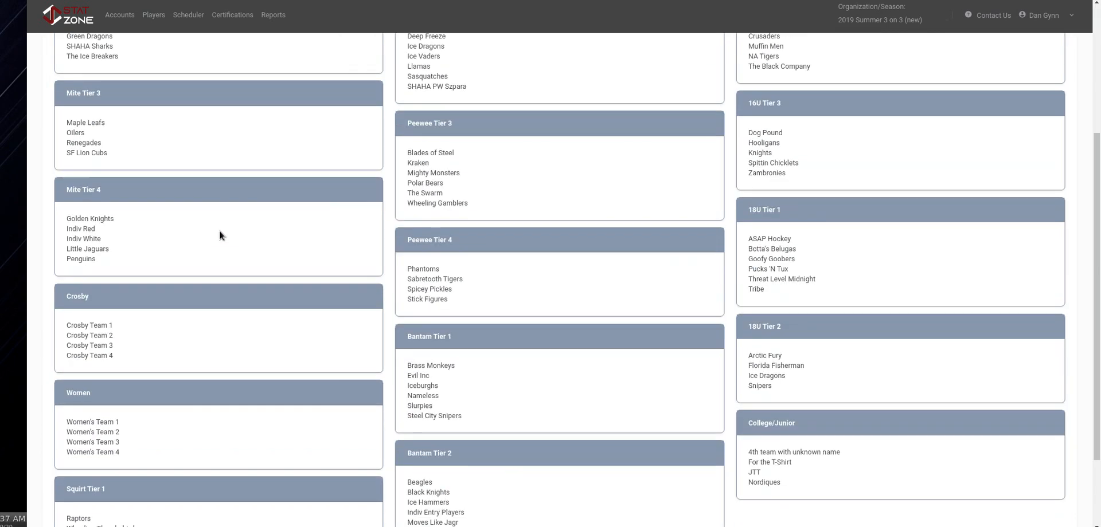
pyautogui.scroll(-2, 219, 231)
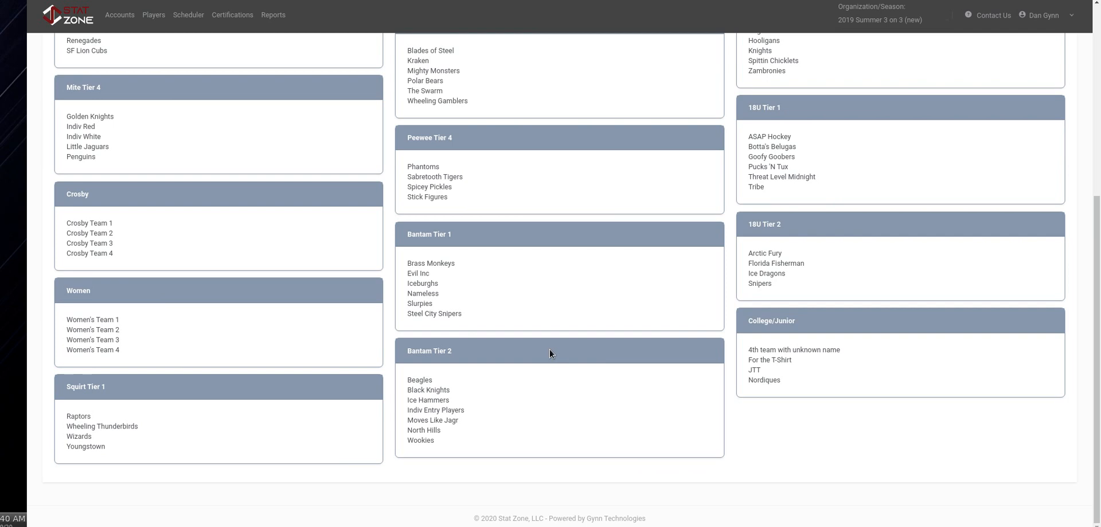
pyautogui.scroll(6, 549, 349)
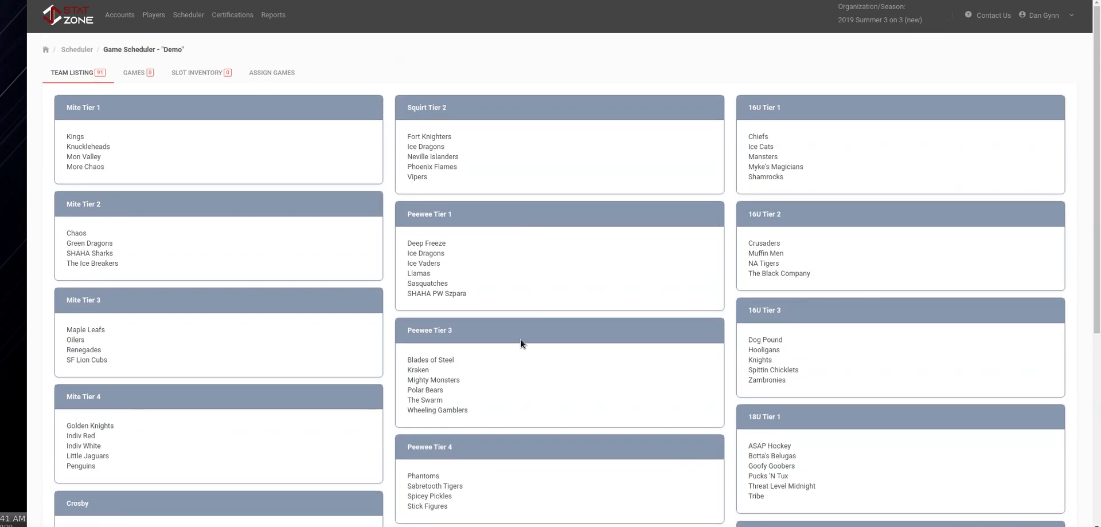
# Generate the game matchups for all divisions of the Demo schedule, accepting the overwrite of existing matchups
pyautogui.click(135, 79)
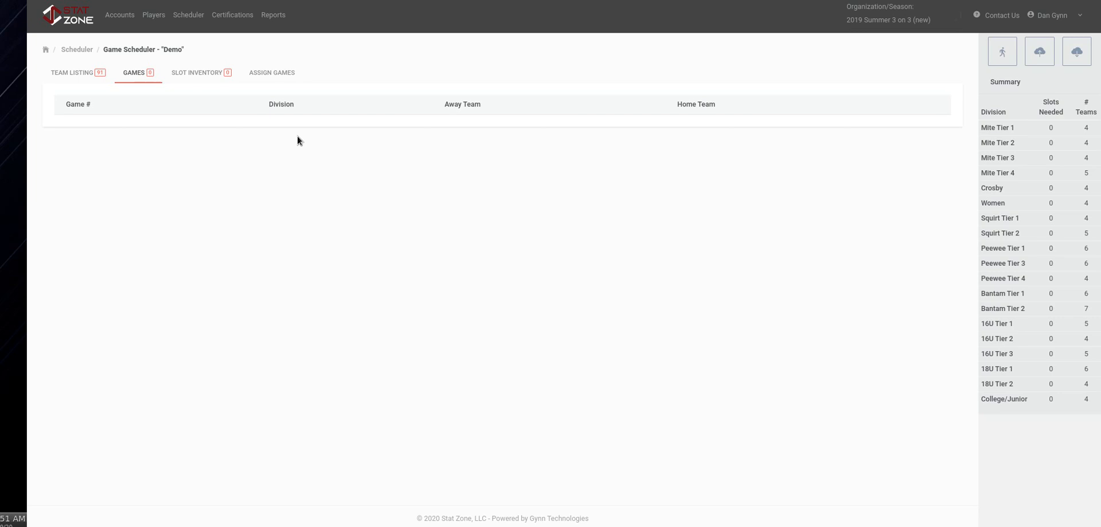
pyautogui.click(1005, 55)
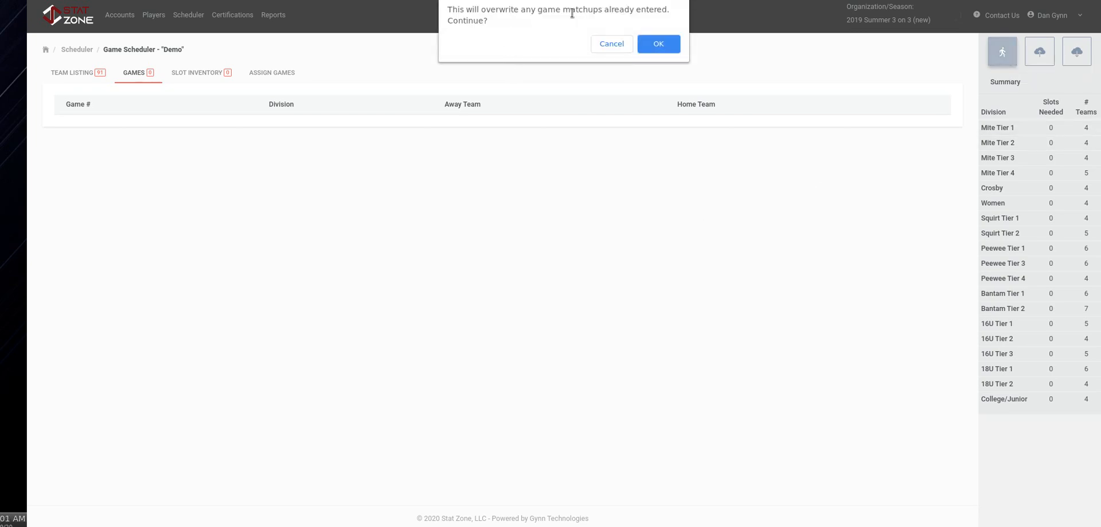
pyautogui.click(663, 38)
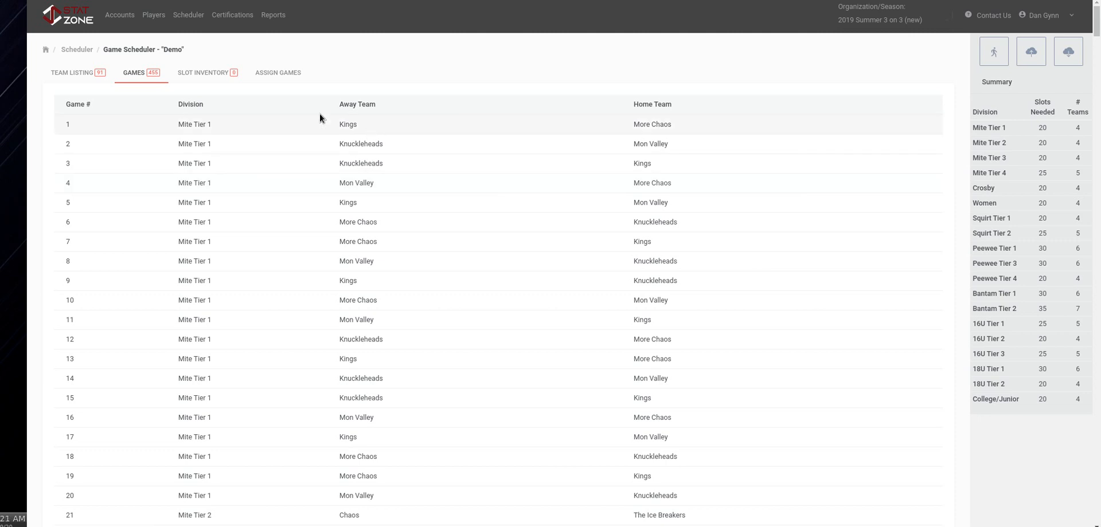
# Go to the slot inventory and examine the date, time, facility, surface and type columns of rmu_3on3_game_slots_new3.csv in LibreOffice Calc
pyautogui.click(207, 76)
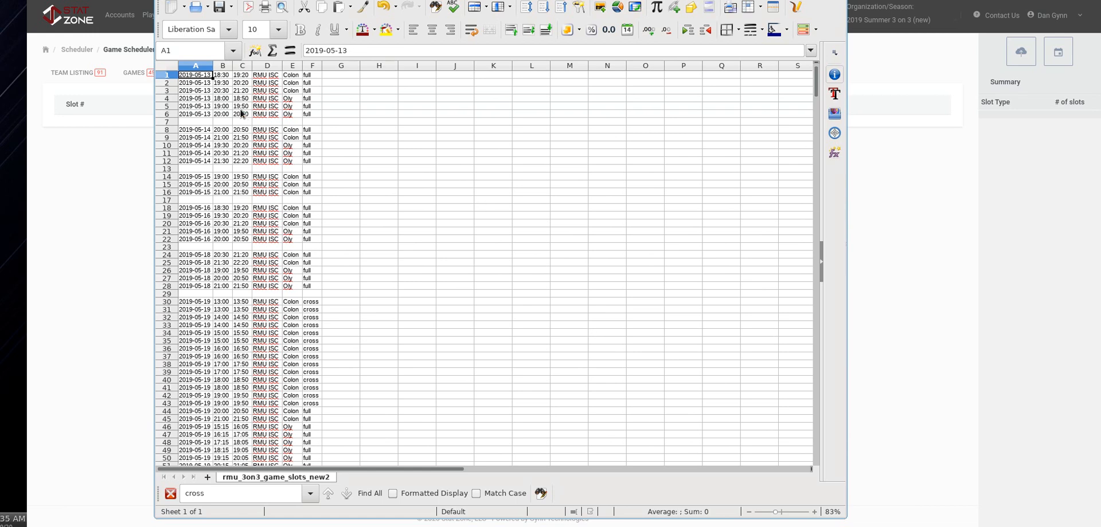
pyautogui.moveTo(342, 0); pyautogui.dragTo(344, 7)
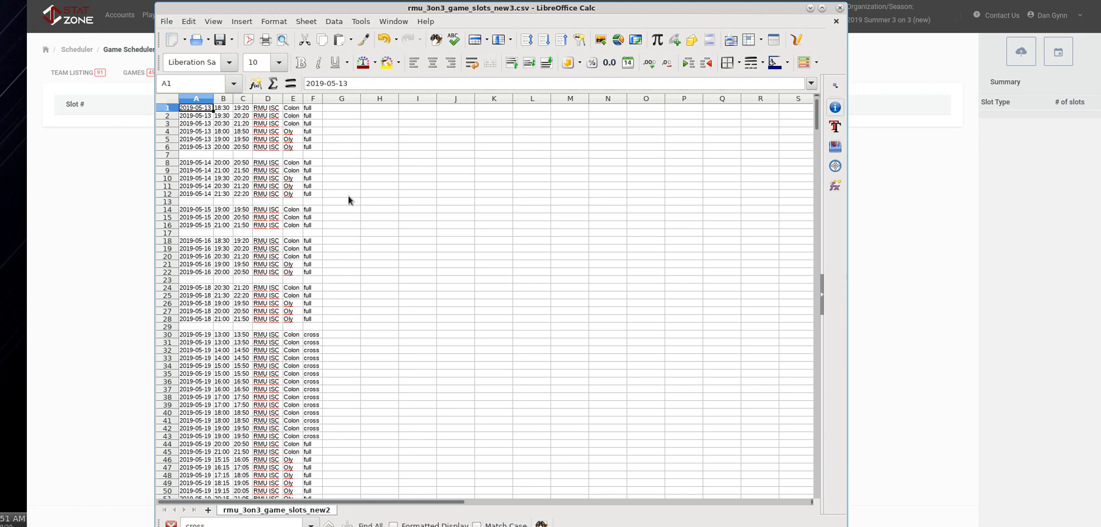
pyautogui.press('Right')
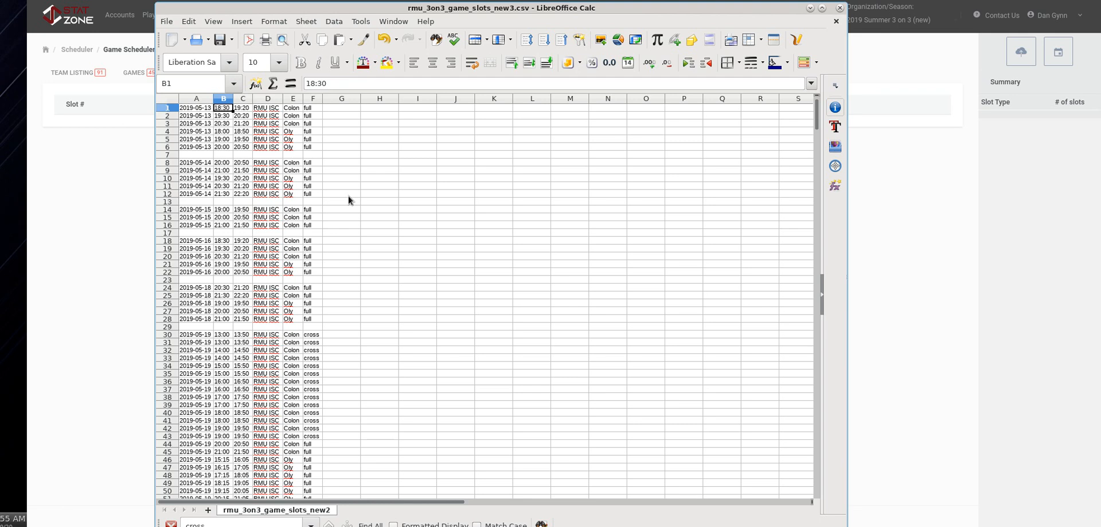
pyautogui.press('Right')
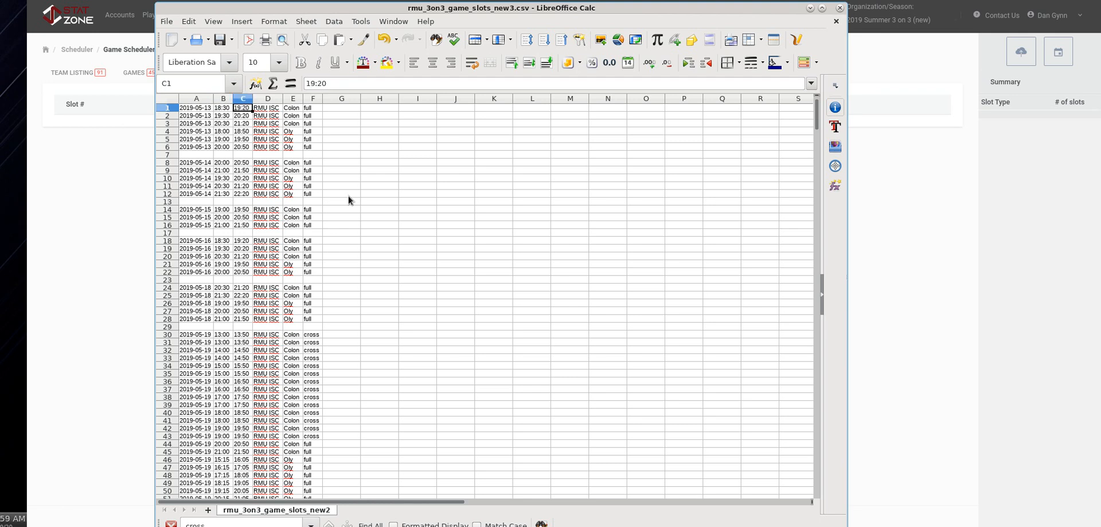
pyautogui.press('Right')
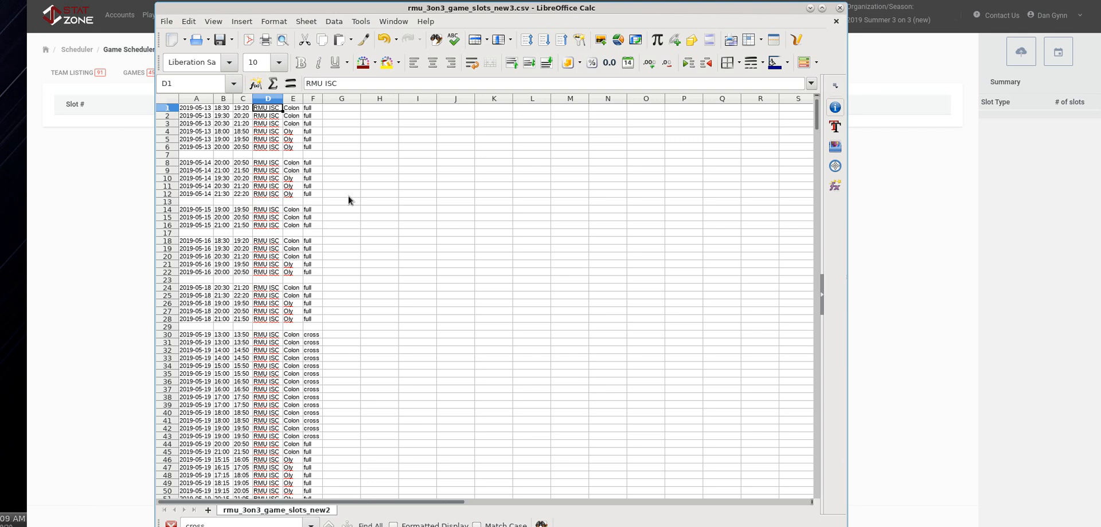
pyautogui.press('Right')
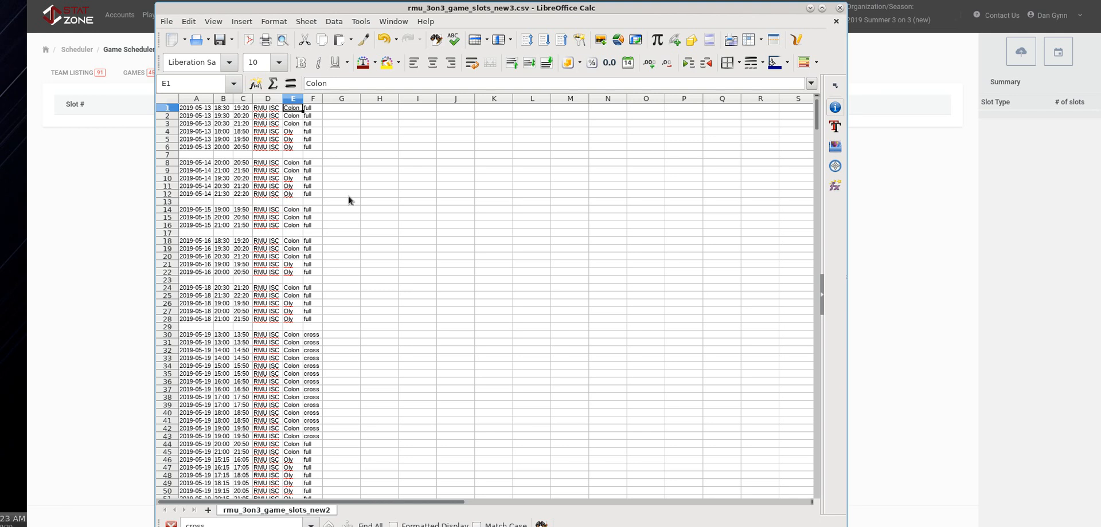
pyautogui.press('Right')
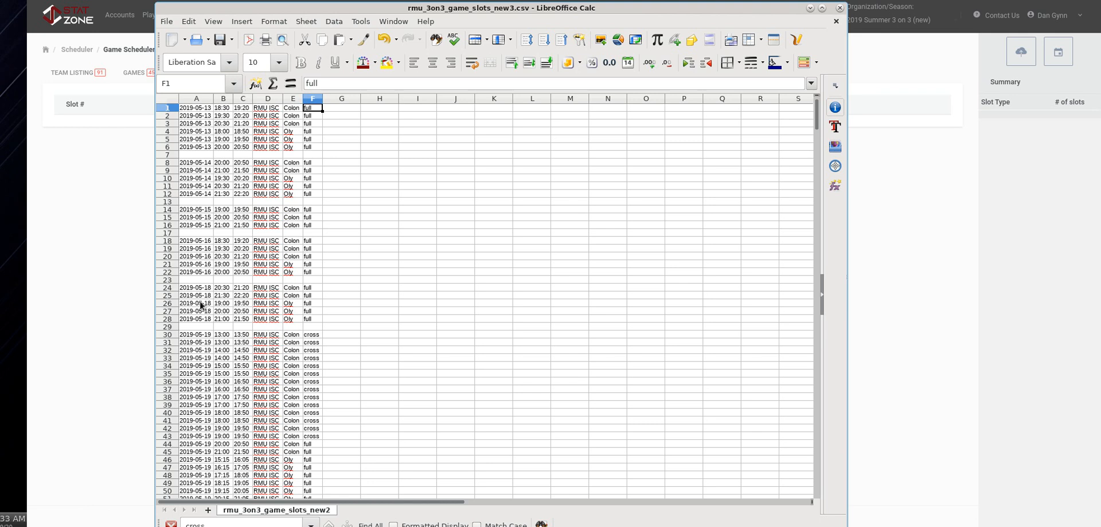
# Examine the paired cross-ice slots in rows 30 to 35 of the spreadsheet, and put its window away
pyautogui.moveTo(207, 336); pyautogui.dragTo(319, 345)
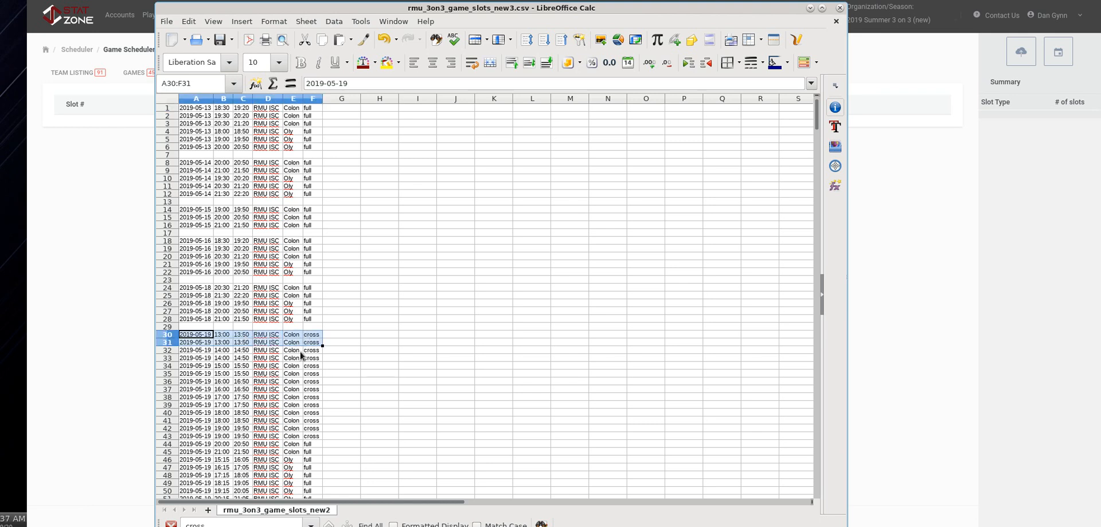
pyautogui.moveTo(200, 351); pyautogui.dragTo(312, 351)
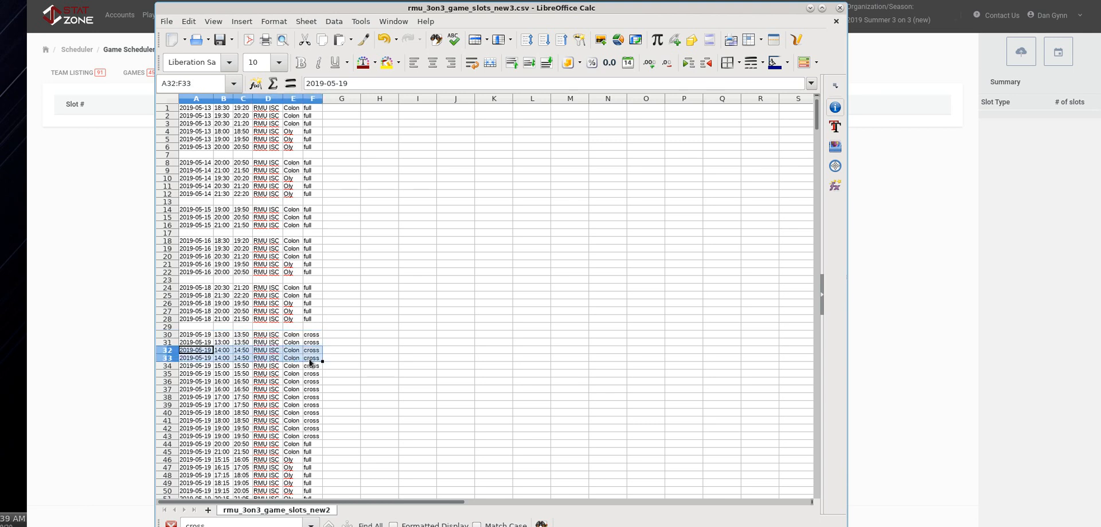
pyautogui.moveTo(197, 366); pyautogui.dragTo(307, 376)
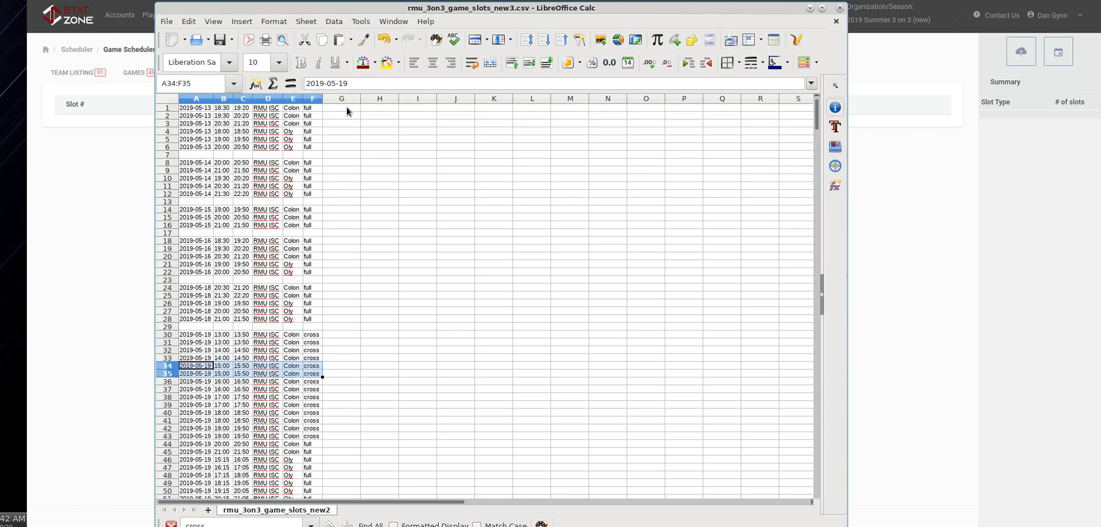
pyautogui.click(346, 106)
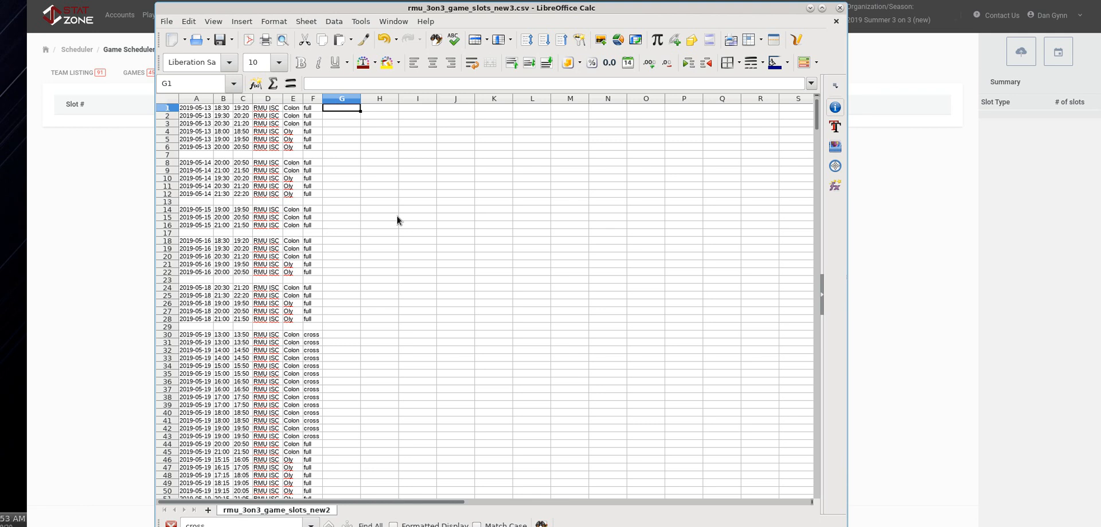
pyautogui.click(809, 8)
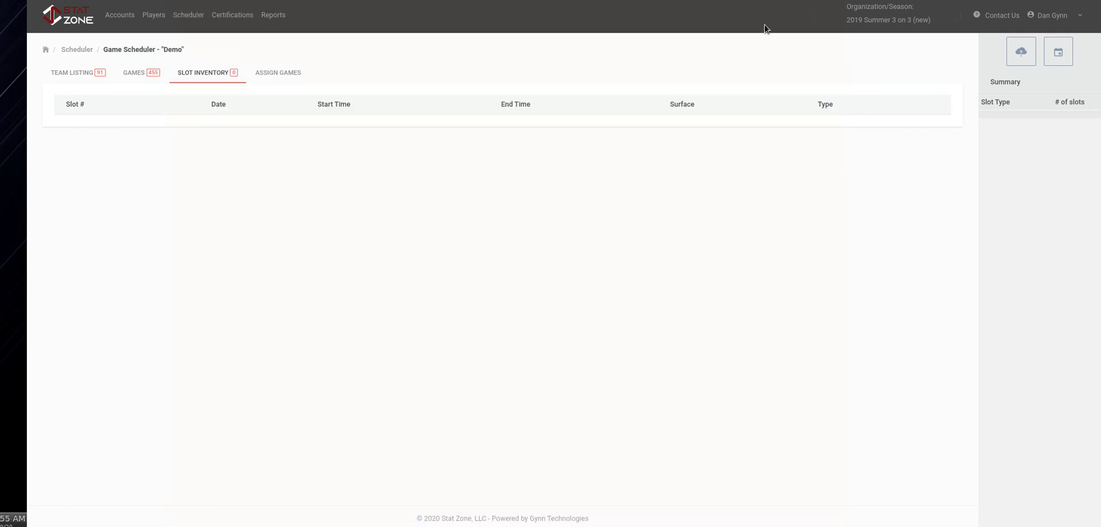
# Upload rmu_3on3_game_slots_new3.csv as the slot inventory, accepting the overwrite of the current inventory
pyautogui.click(1020, 51)
pyautogui.scroll(-5, 510, 233)
pyautogui.scroll(-2, 510, 232)
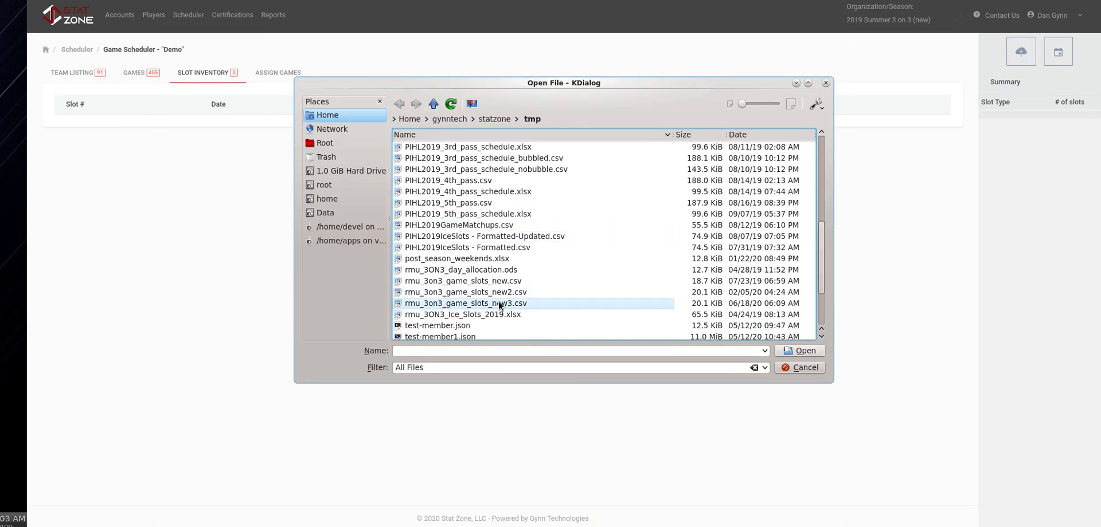
pyautogui.click(499, 304)
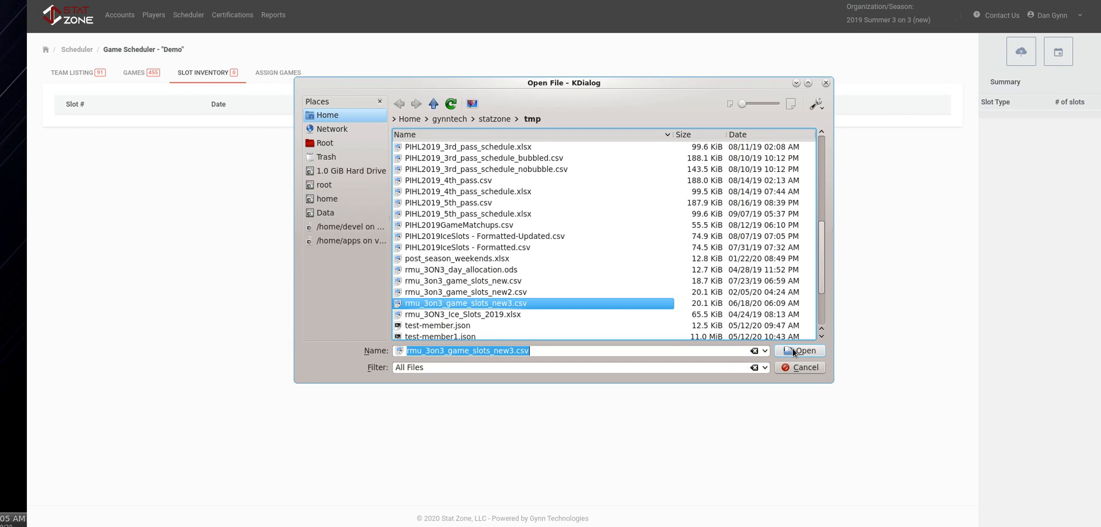
pyautogui.click(794, 350)
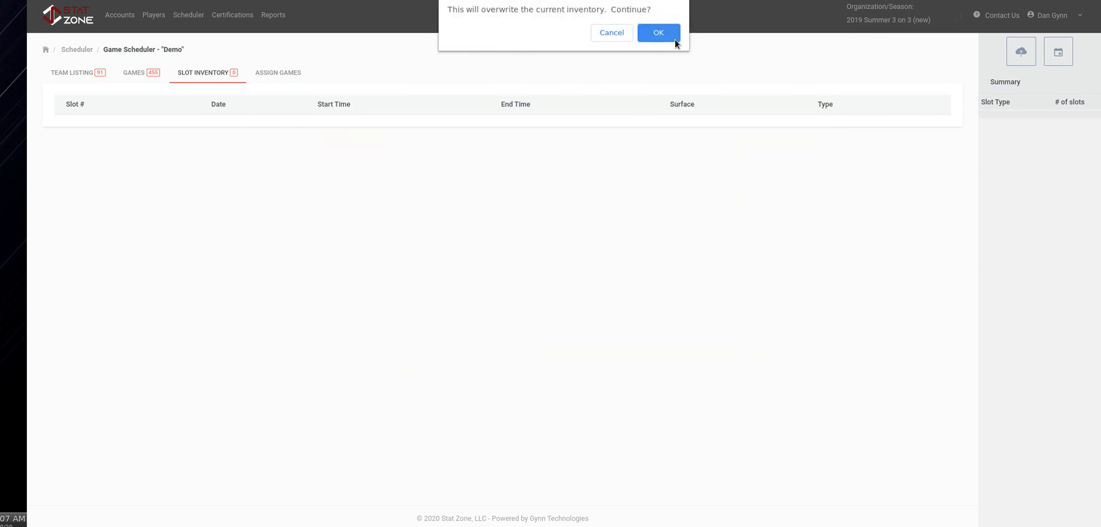
pyautogui.click(651, 33)
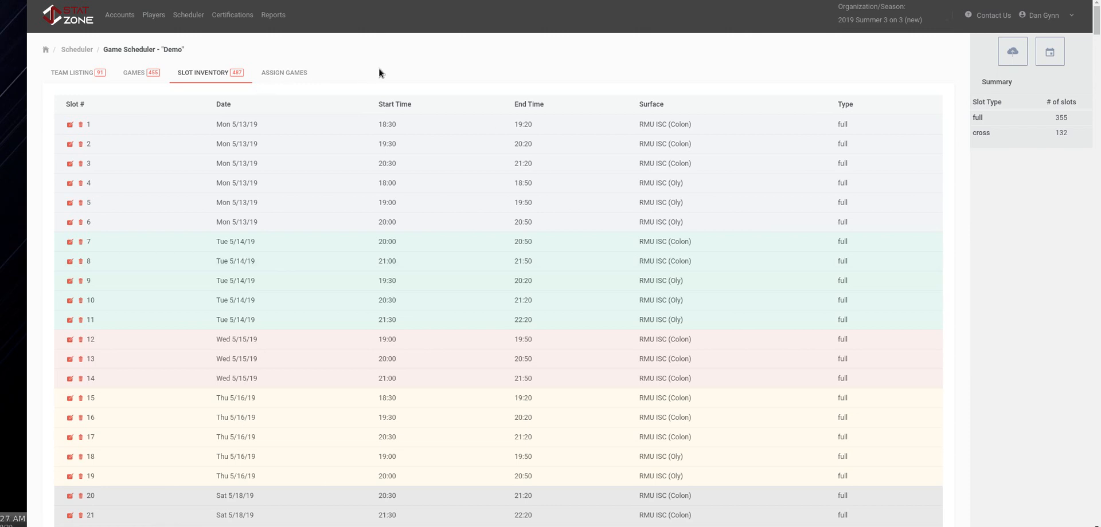
# View the editable details of slot 1 in the inventory and close them without saving changes
pyautogui.click(70, 124)
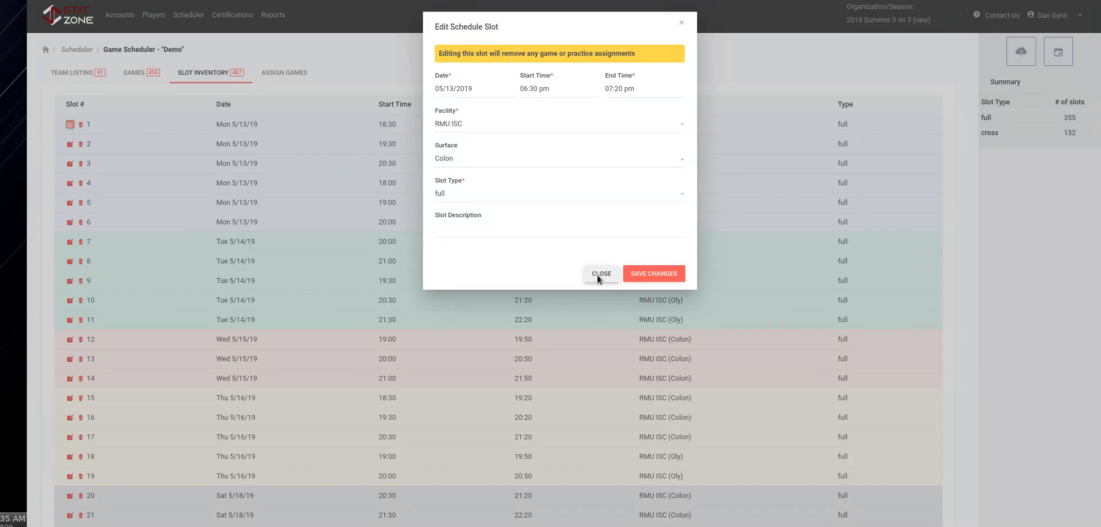
pyautogui.click(599, 275)
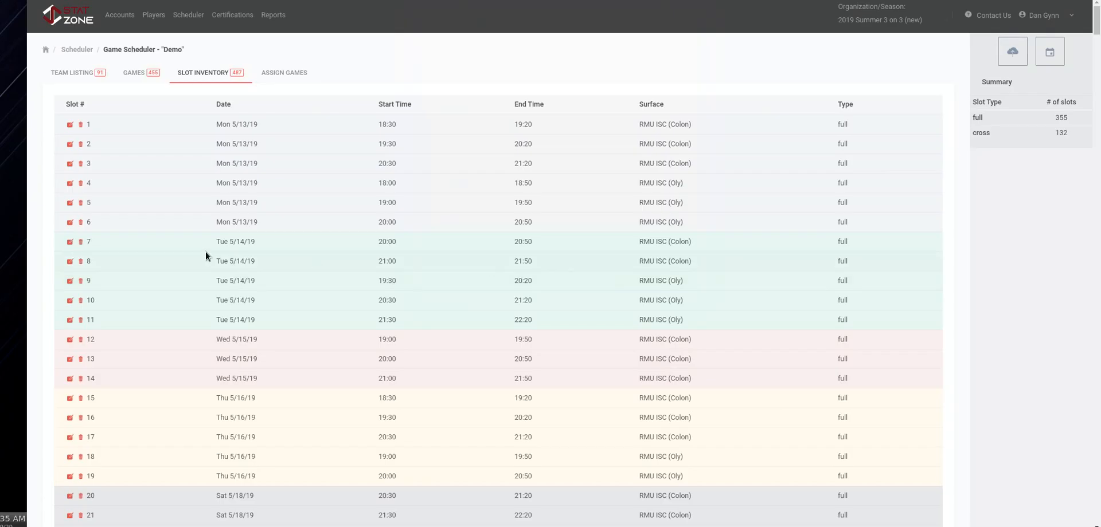
# Go to game assignment and view the team breakdown for Kings (Mite Tier 1) and the next five teams in the list
pyautogui.click(285, 74)
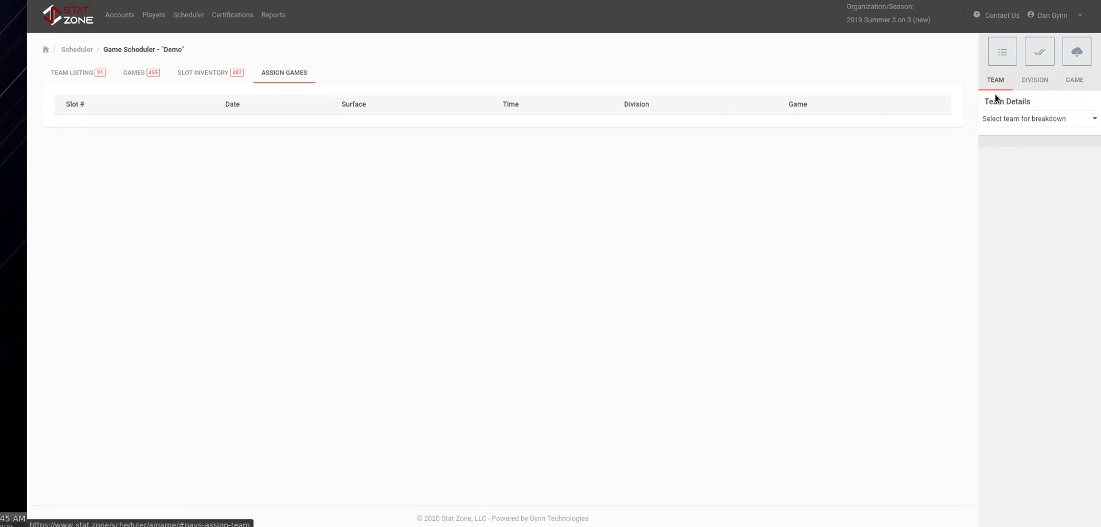
pyautogui.click(1005, 119)
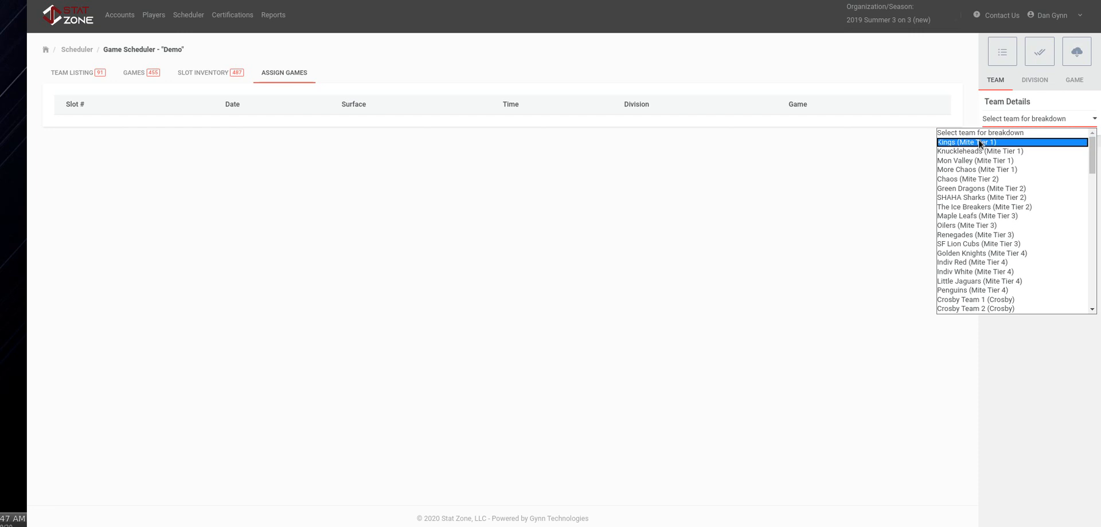
pyautogui.click(983, 142)
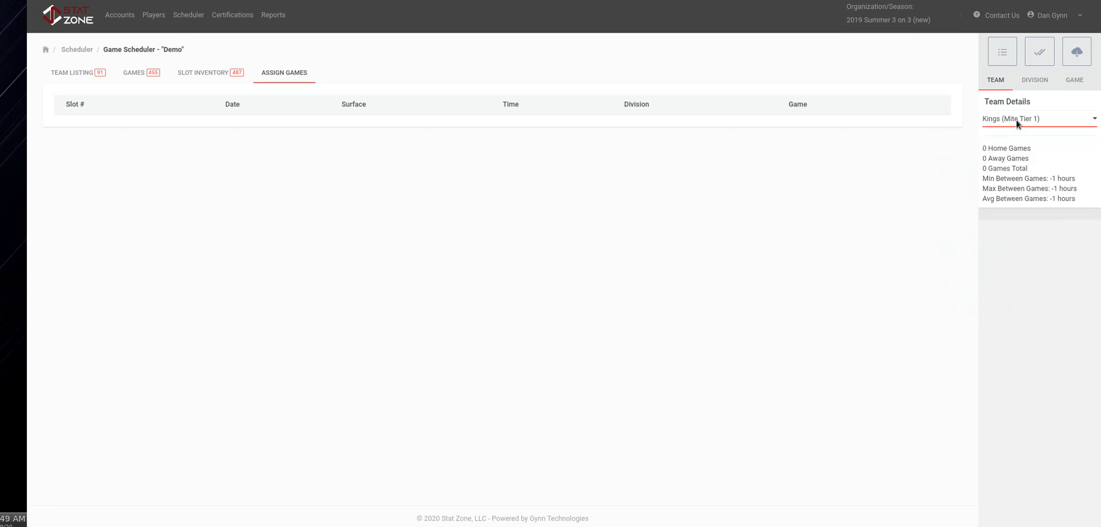
pyautogui.press('Down')
pyautogui.press('Down')
pyautogui.press('Down')
pyautogui.press('Down')
pyautogui.press('Down')
# Reload the scheduler, return to game assignment, and examine the division slot breakdown and the unassigned games list
pyautogui.click(1035, 79)
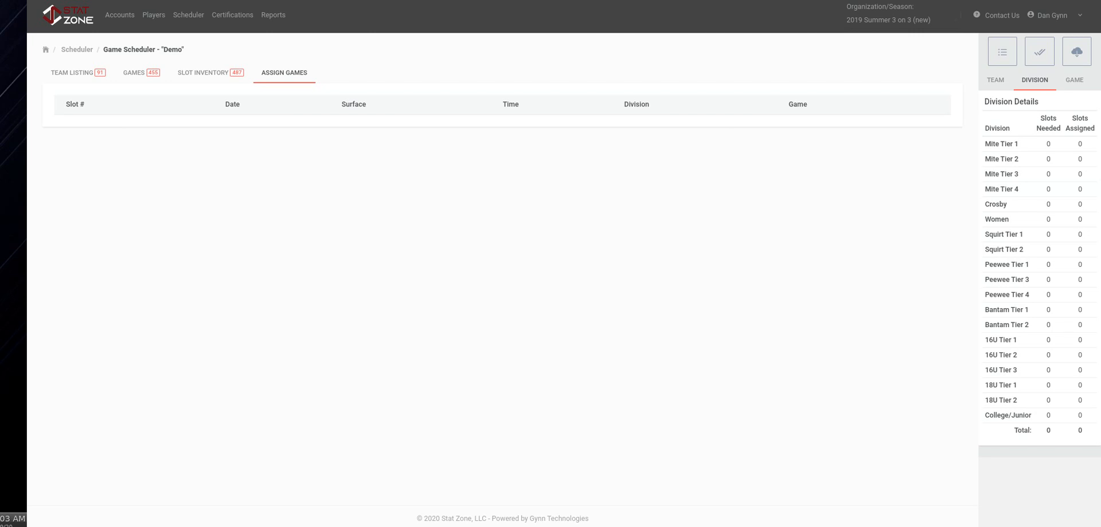
pyautogui.press('F5')
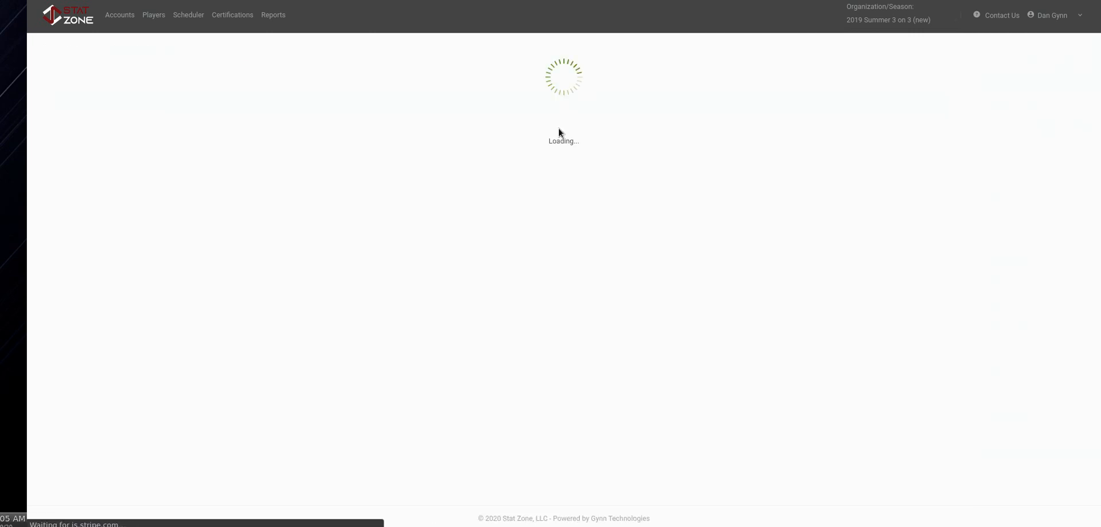
pyautogui.click(283, 75)
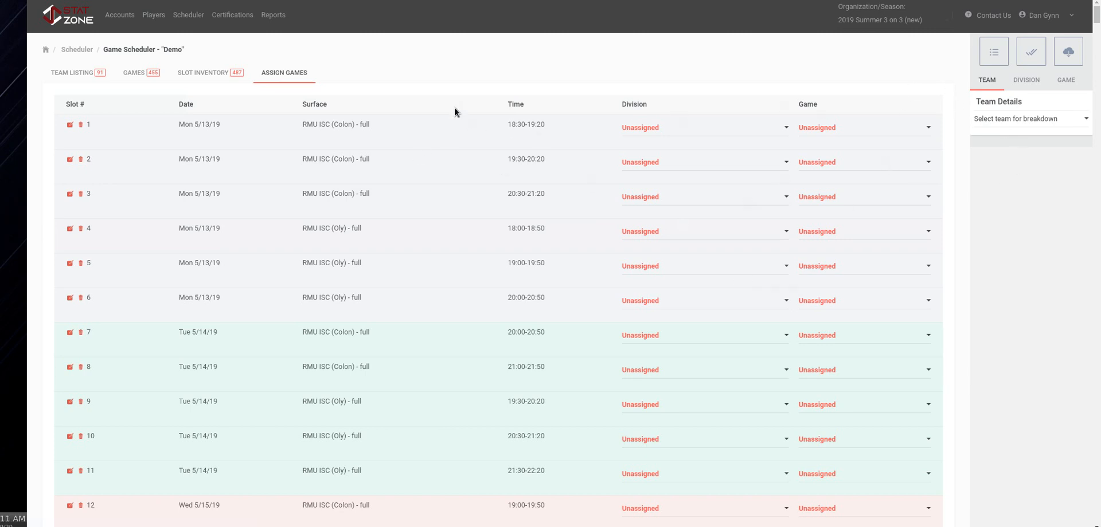
pyautogui.click(1018, 78)
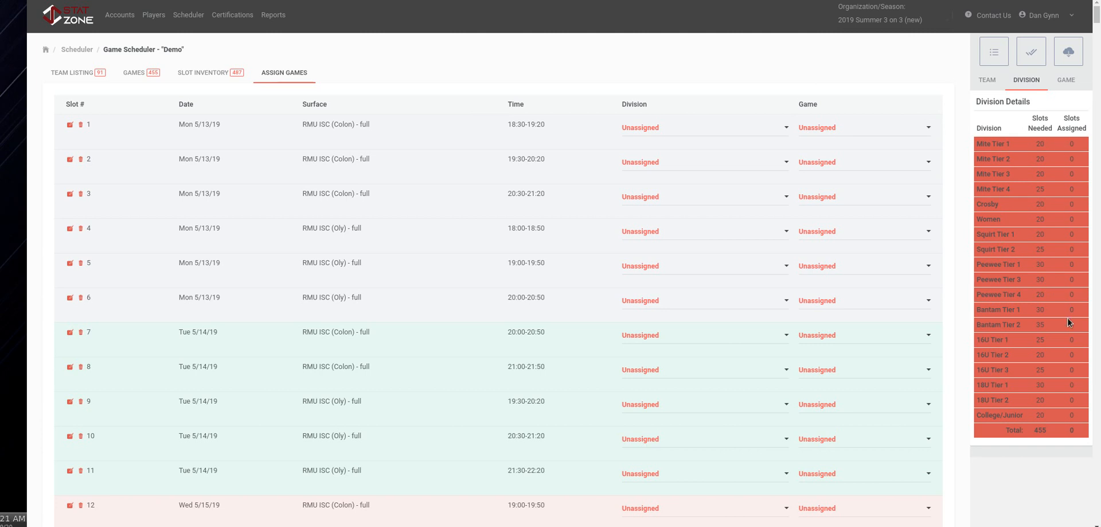
pyautogui.click(1066, 80)
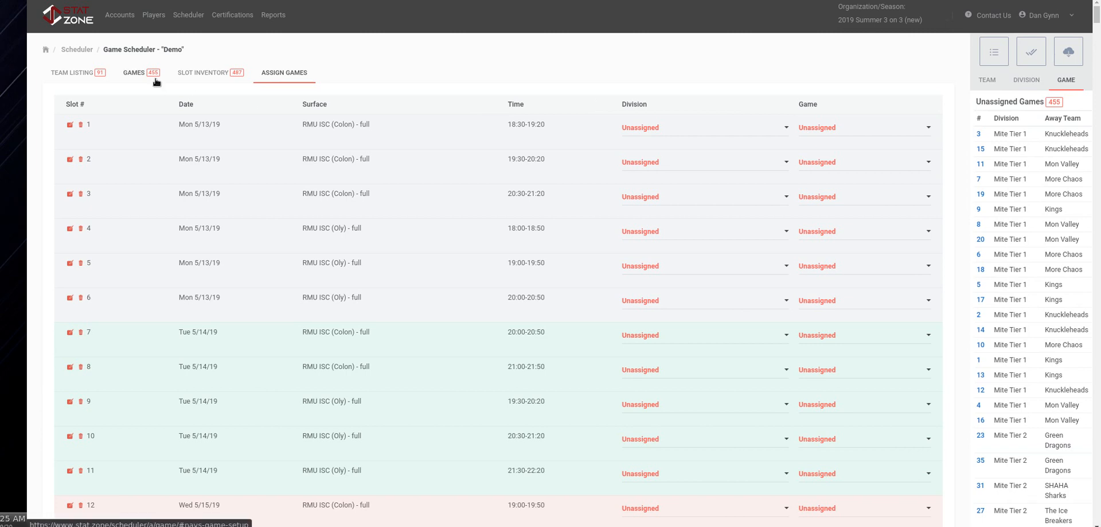
# Assign slot 1 to the Squirt Tier 1 division and view the games offered for it without choosing one
pyautogui.click(786, 127)
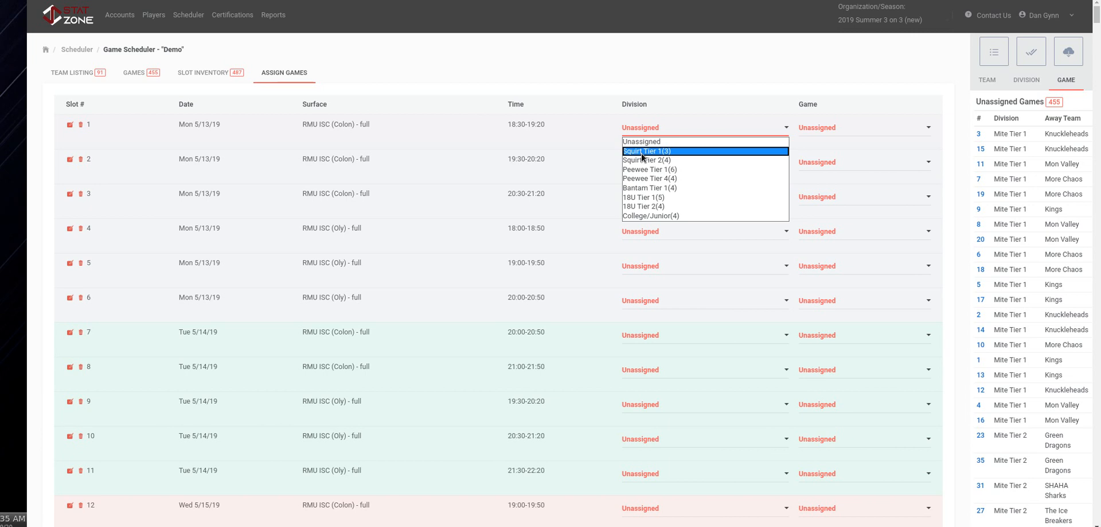
pyautogui.click(674, 153)
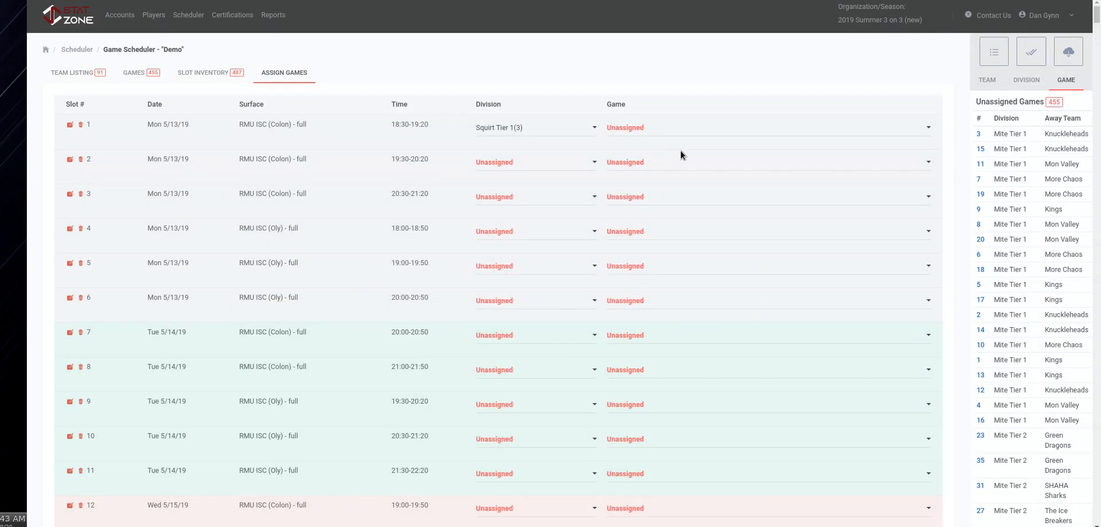
pyautogui.click(890, 131)
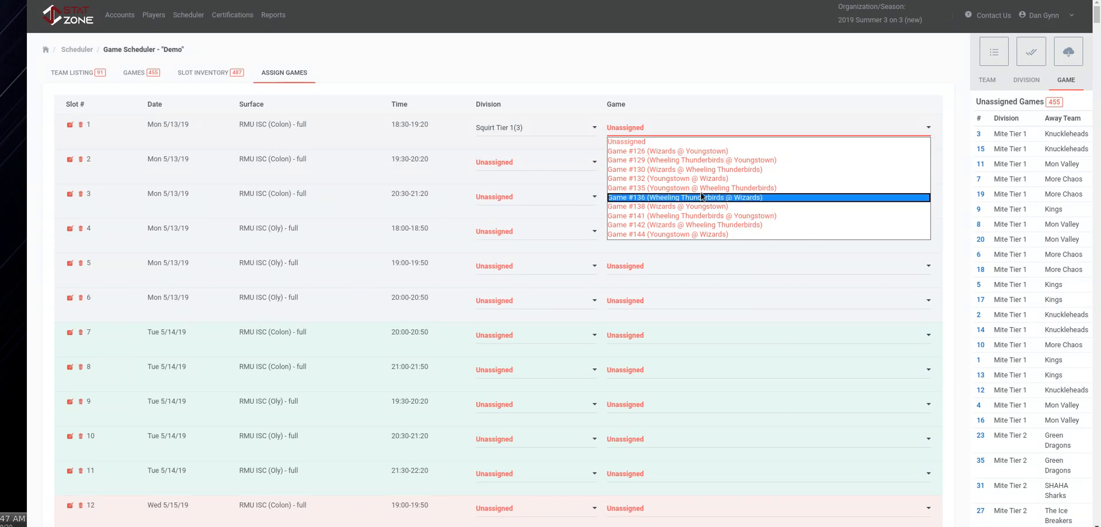
pyautogui.click(712, 106)
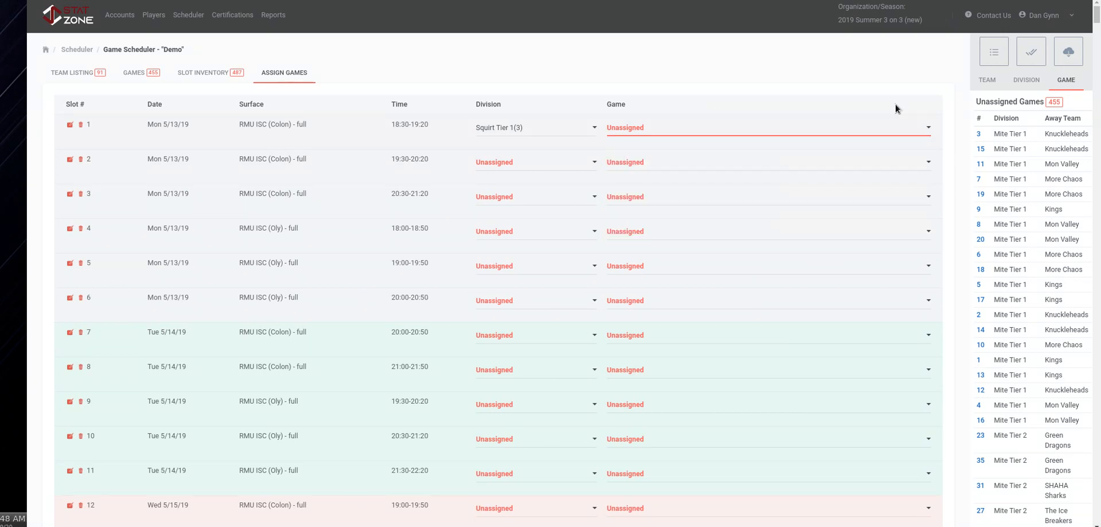
# Schedule unassigned game #15 into slot 3
pyautogui.click(980, 150)
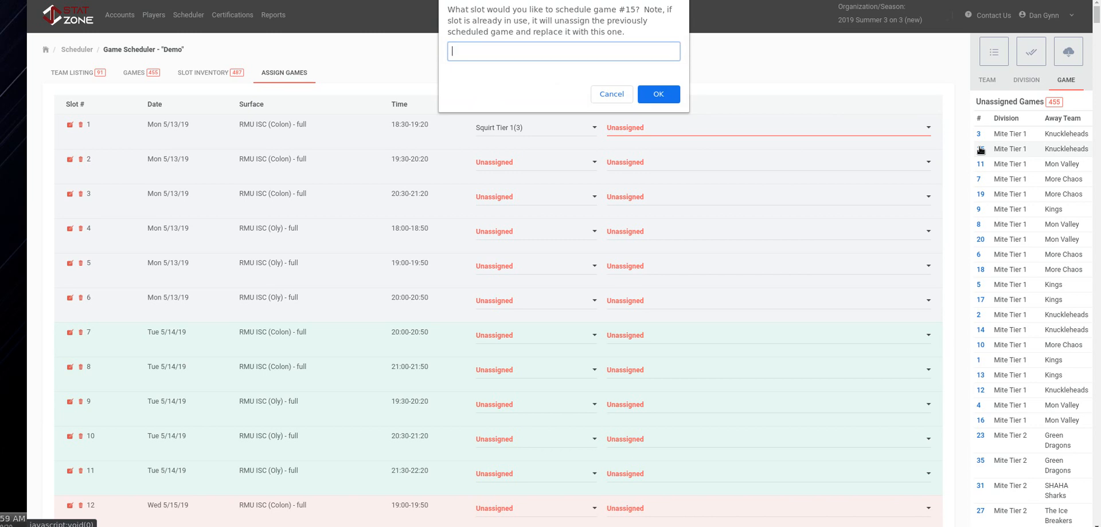
pyautogui.write('3')
pyautogui.press('Return')
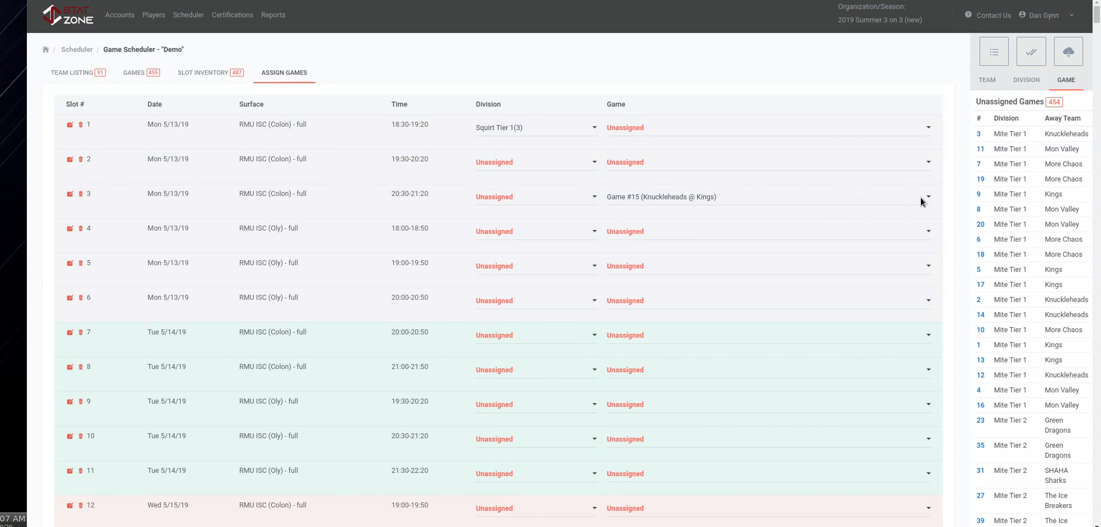
# Set slot 3's game and slot 1's division back to Unassigned
pyautogui.click(924, 198)
pyautogui.click(748, 211)
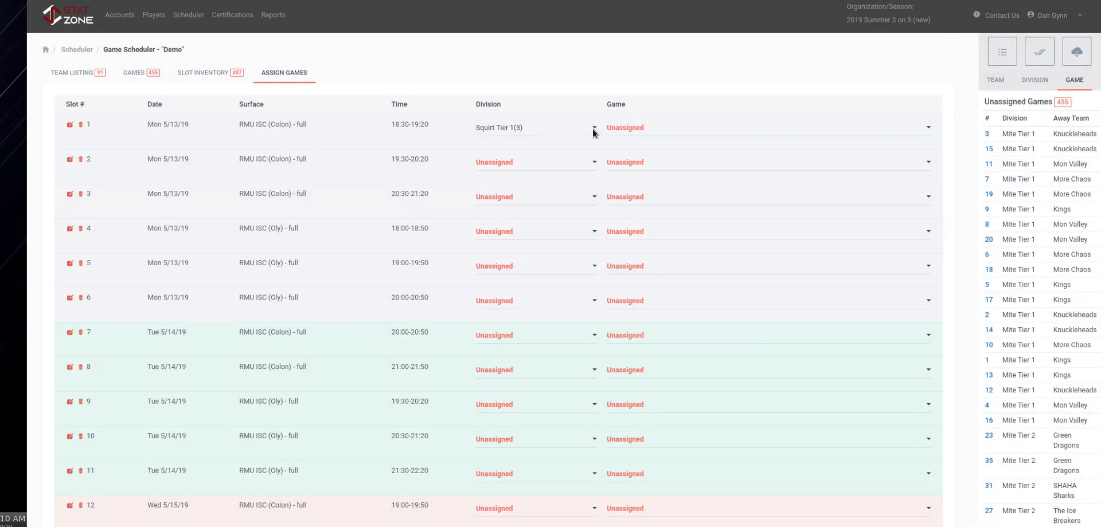
pyautogui.click(573, 132)
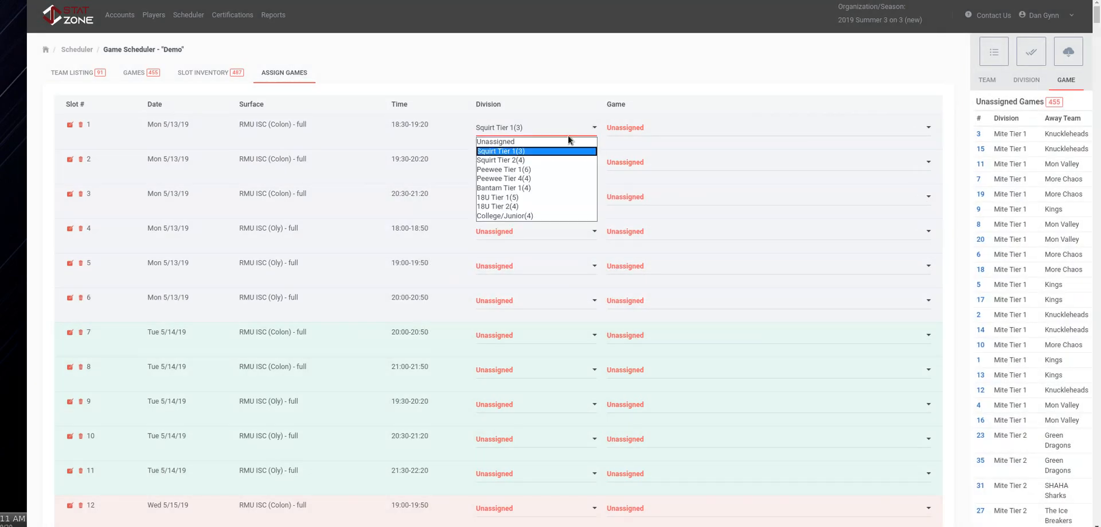
pyautogui.click(564, 141)
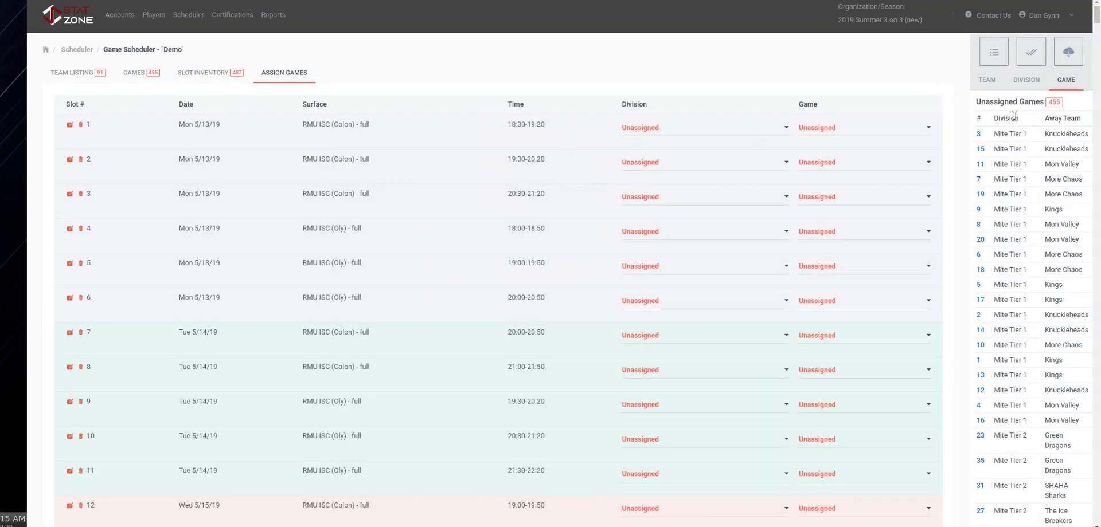
# Auto-generate game assignments with the Baker strategy, without overwriting assigned games, ignoring previously assigned divisions, or allowing divisions to be reassigned
pyautogui.click(1032, 55)
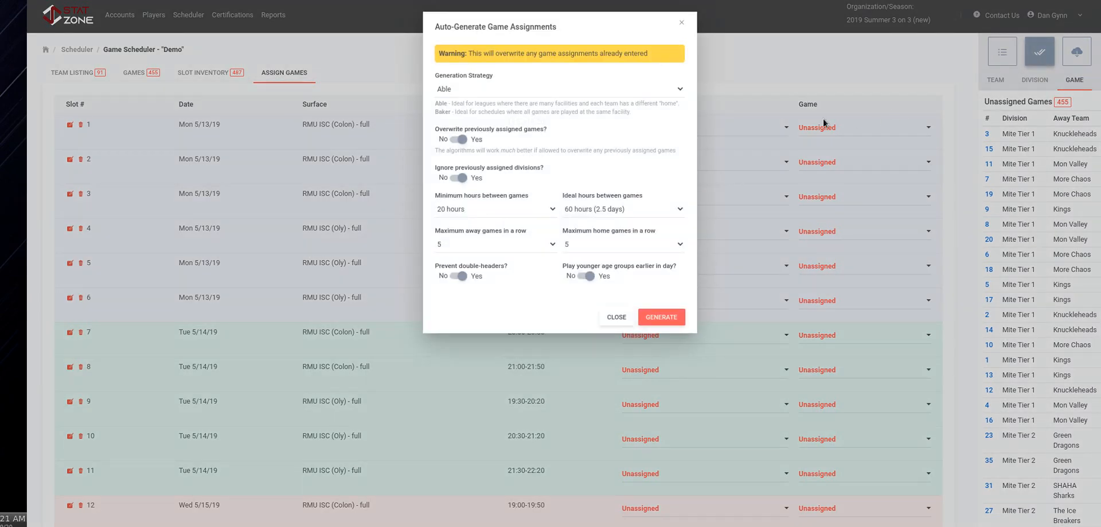
pyautogui.click(481, 89)
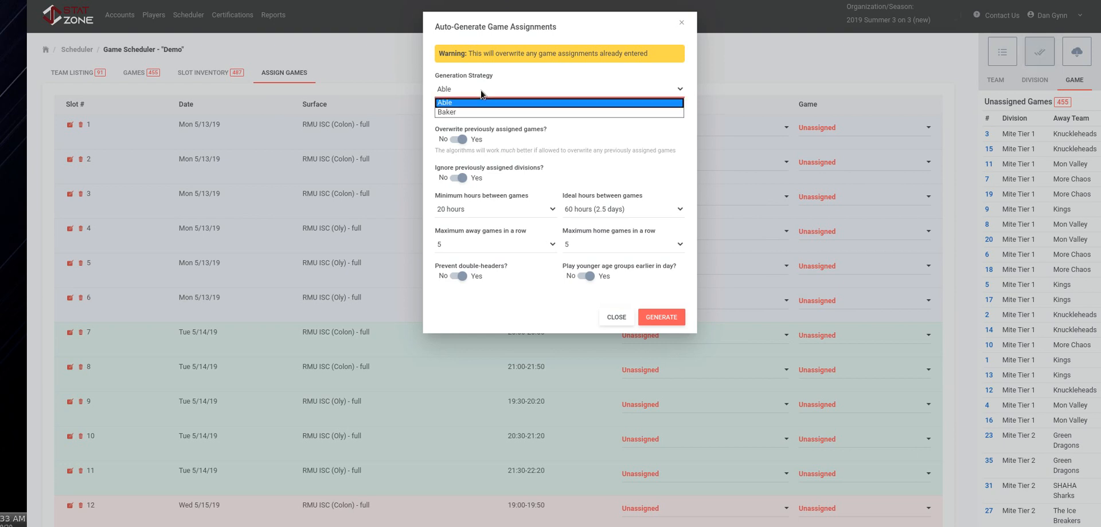
pyautogui.click(461, 112)
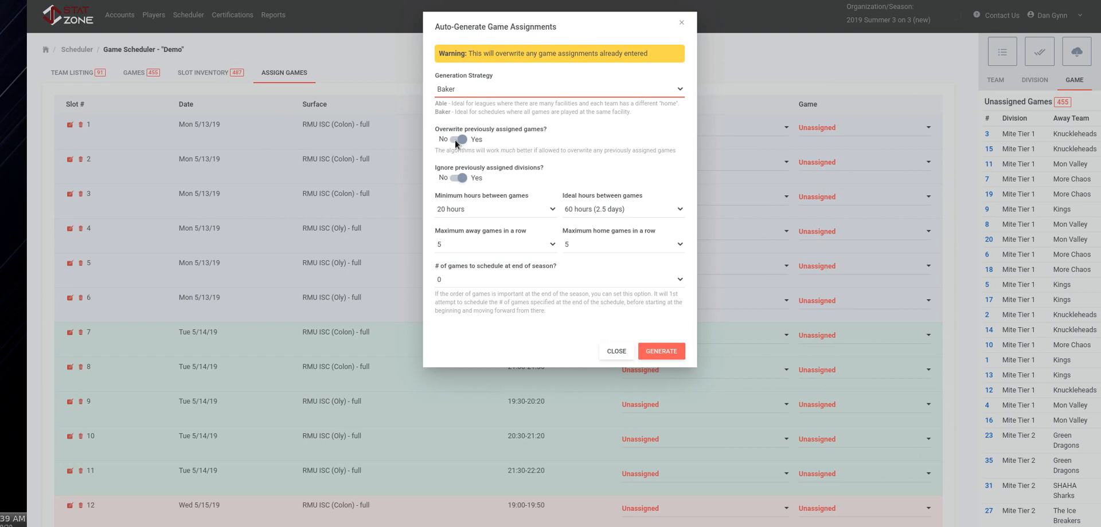
pyautogui.click(455, 139)
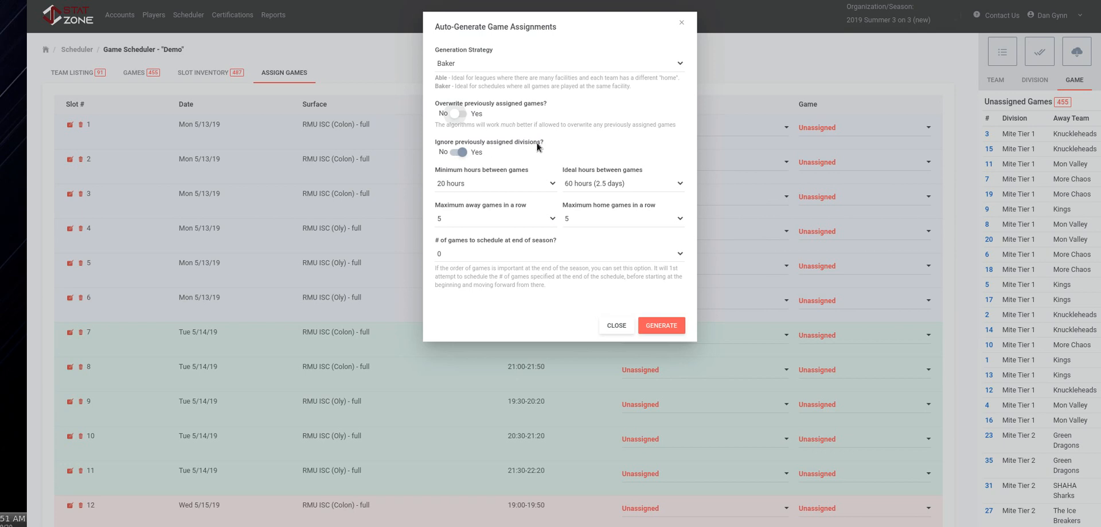
pyautogui.click(456, 153)
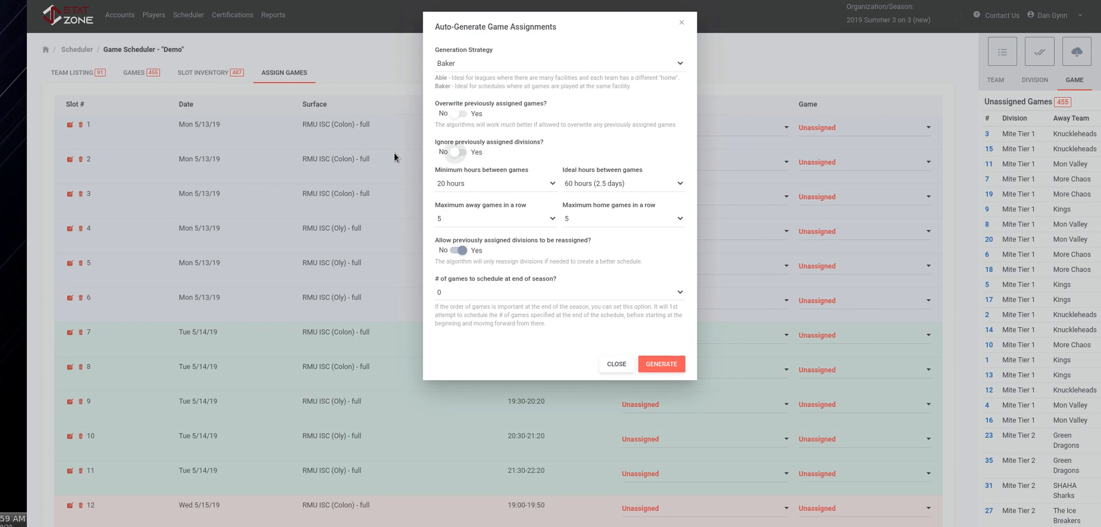
pyautogui.click(455, 250)
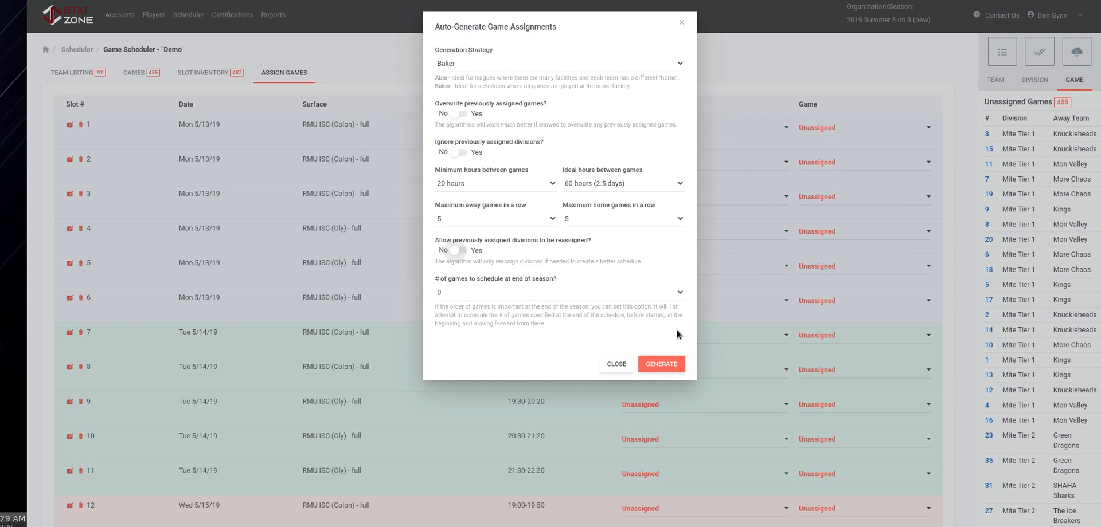
pyautogui.click(671, 368)
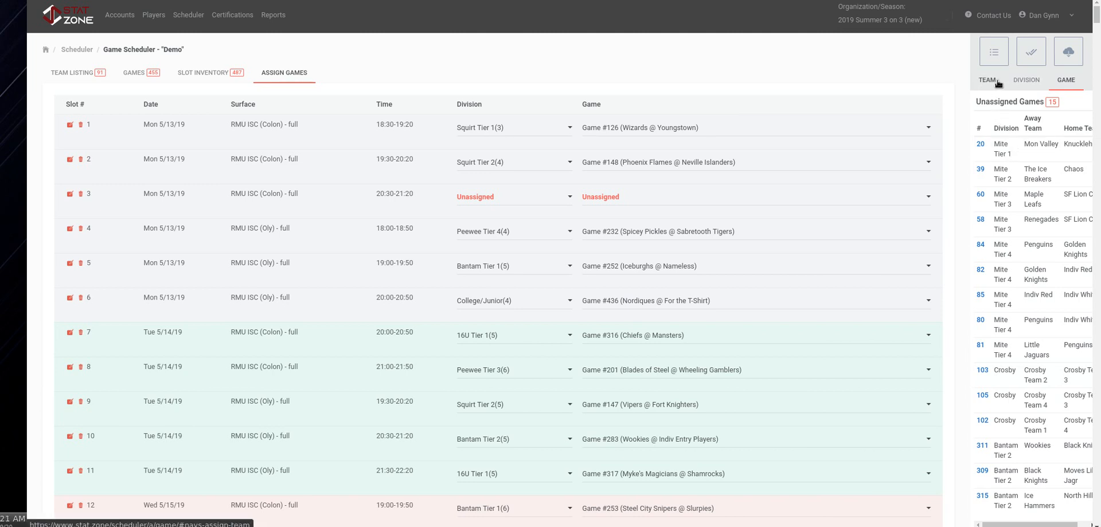
# Compare slots needed and assigned for each division, and review the list of games still unassigned
pyautogui.click(1014, 82)
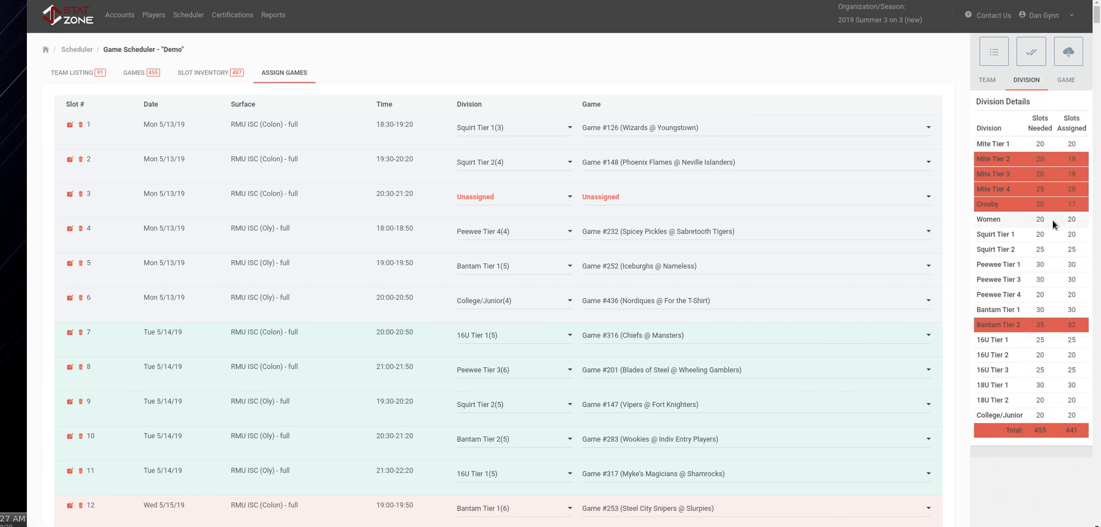
pyautogui.click(1066, 81)
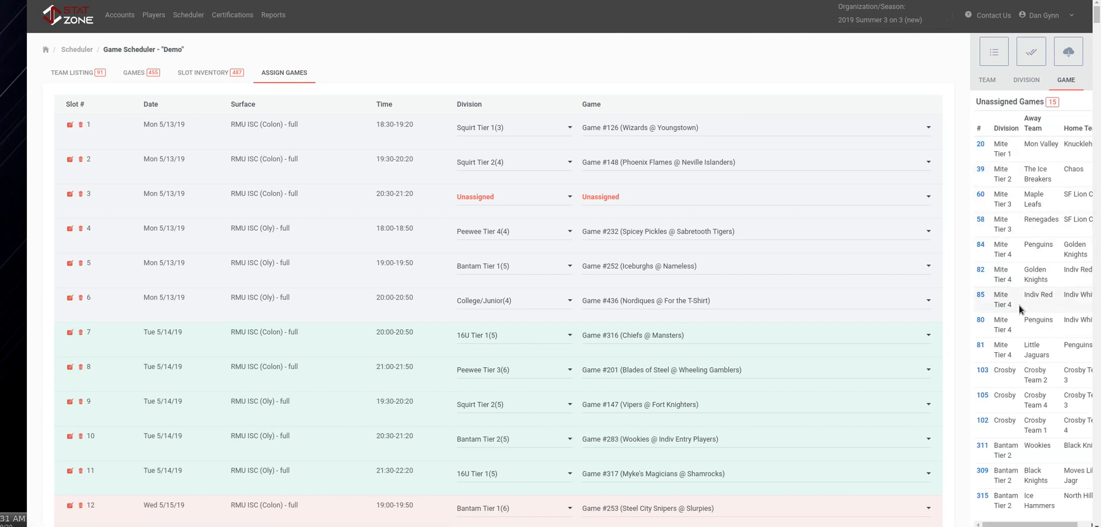
pyautogui.scroll(-1, 1033, 375)
pyautogui.scroll(1, 1035, 383)
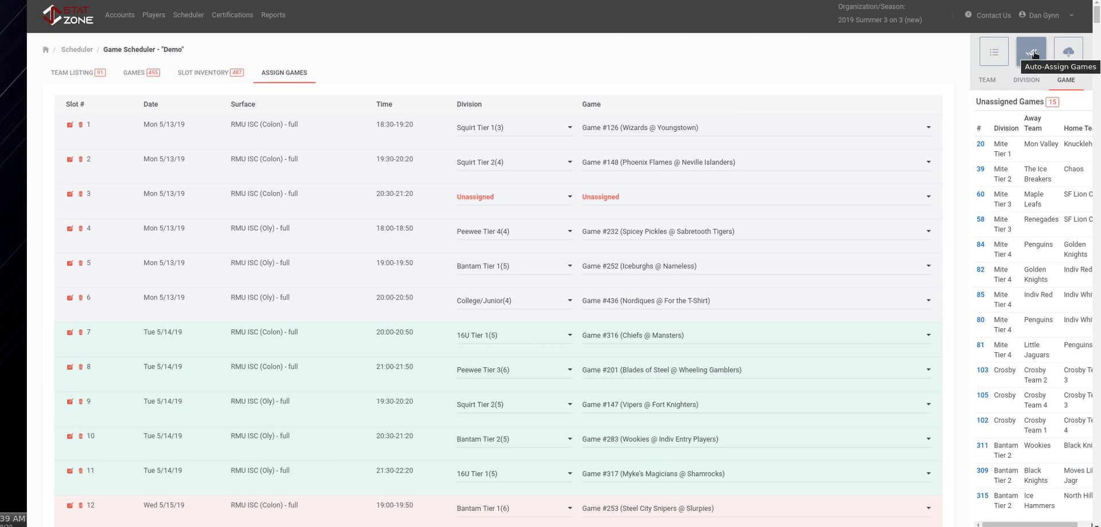
# Run the automatic game assignment again with the minimum hours between games set to 3 hours
pyautogui.click(1019, 55)
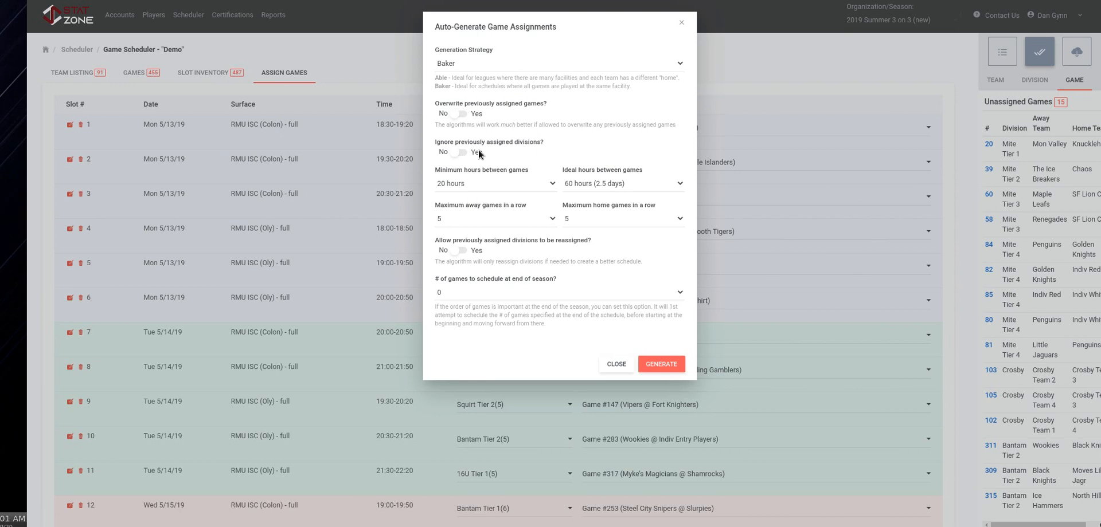
pyautogui.click(543, 183)
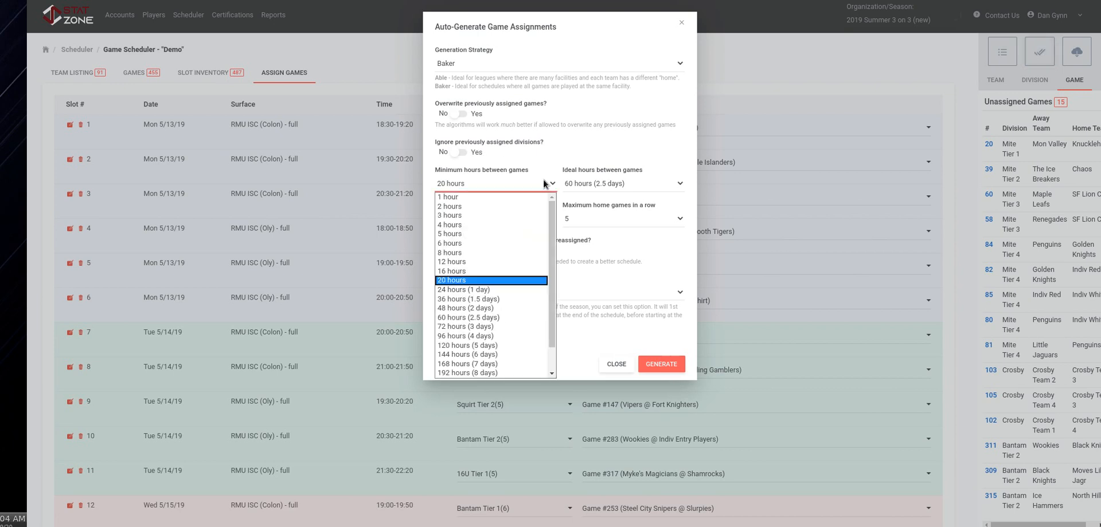
pyautogui.click(504, 216)
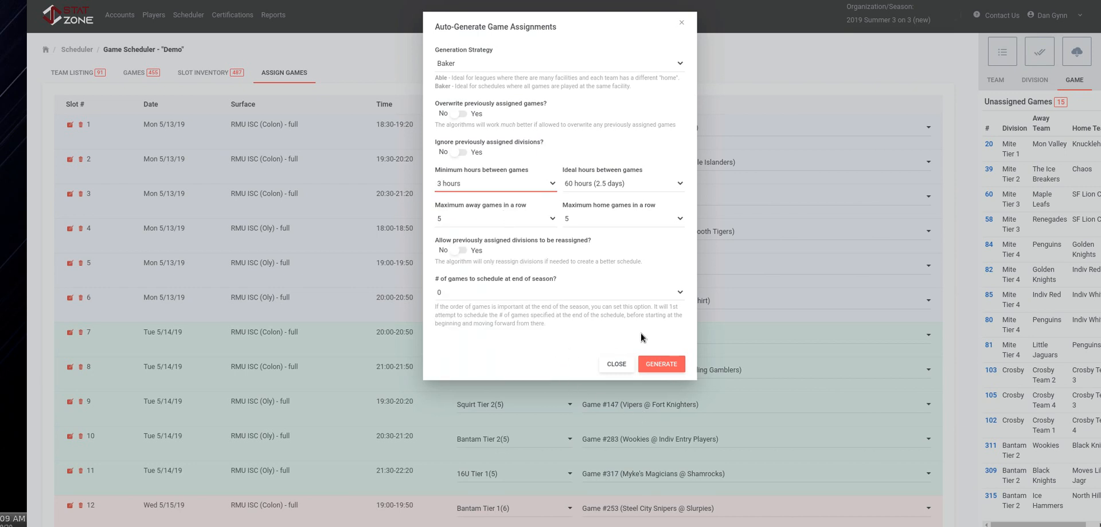
pyautogui.click(666, 363)
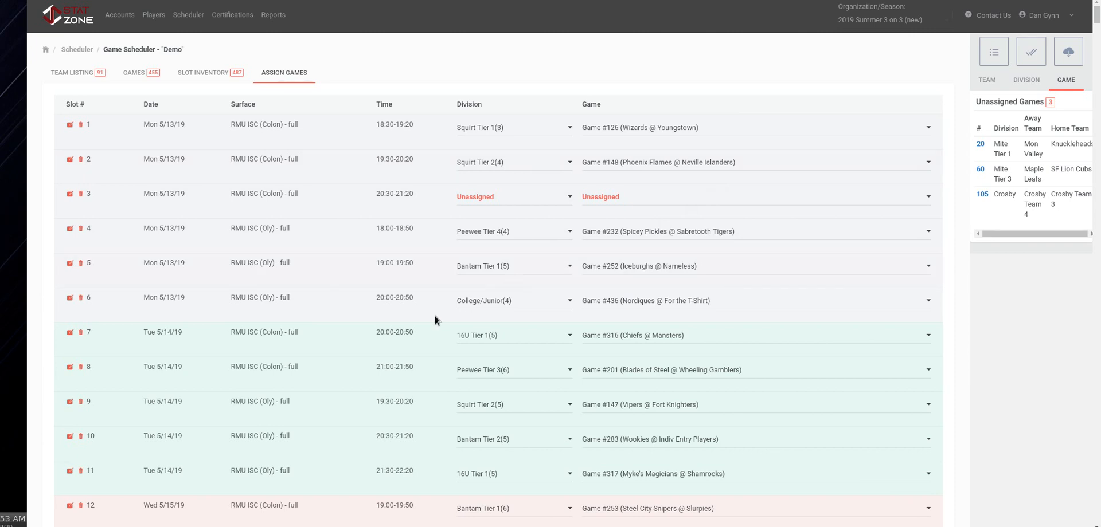
# Examine the divisions and games assigned to the full and cross-ice slots from slot 8 through slot 35
pyautogui.scroll(-6, 986, 387)
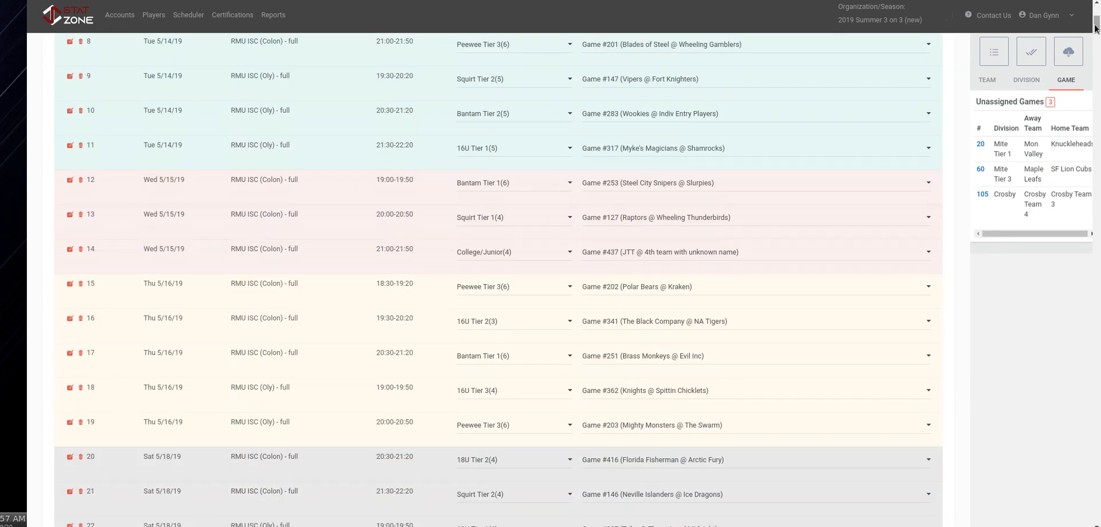
pyautogui.scroll(-6, 960, 350)
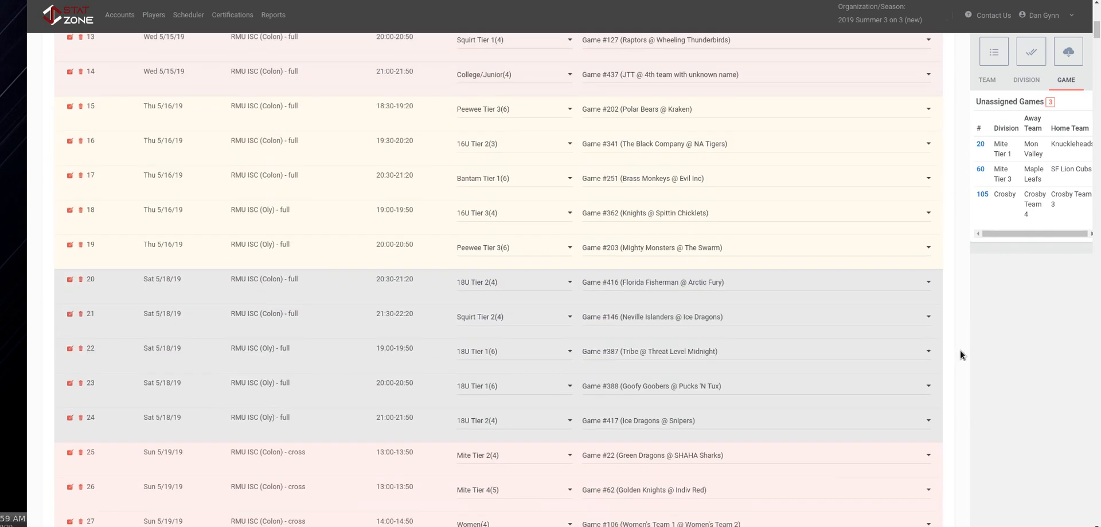
pyautogui.scroll(-3, 959, 350)
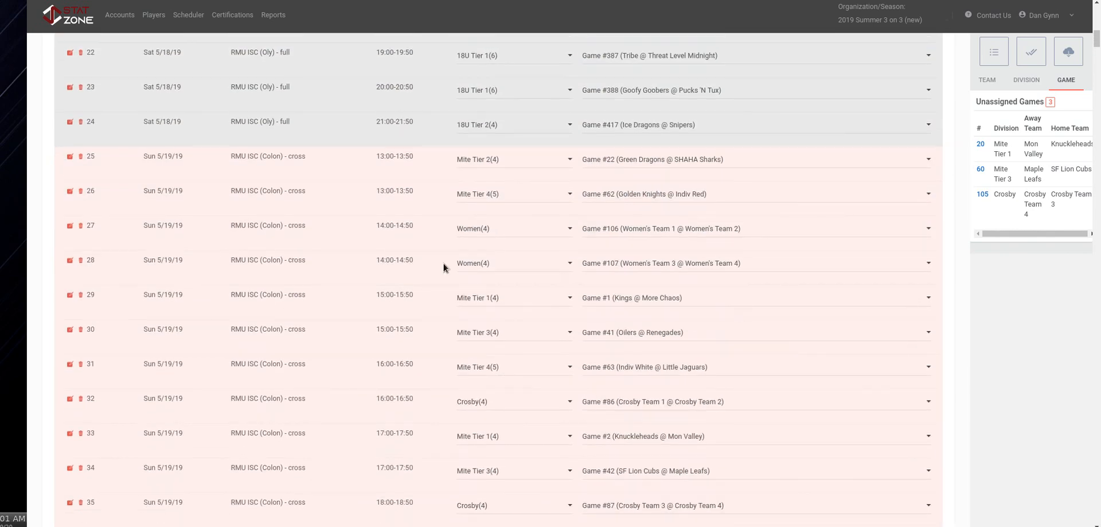
pyautogui.scroll(2, 267, 239)
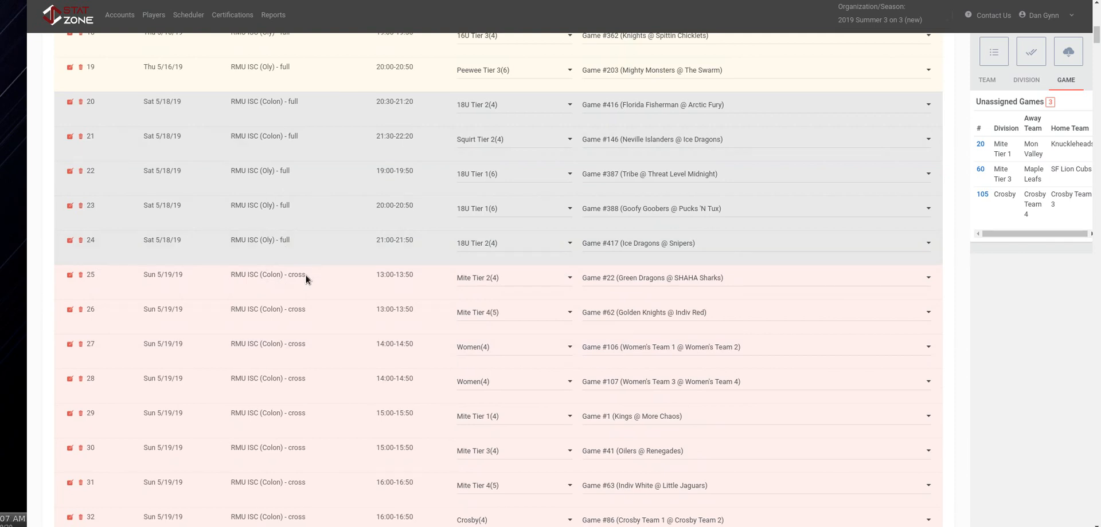
# Examine the divisions and games assigned from slot 22 through slot 110, particularly the Sunday cross-ice slots
pyautogui.scroll(-2, 306, 279)
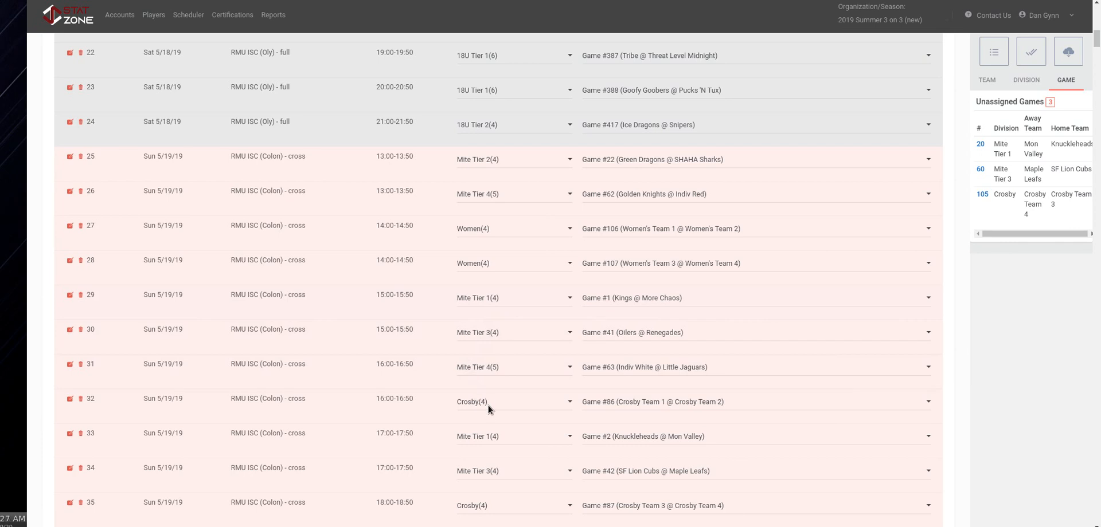
pyautogui.scroll(-3, 382, 319)
pyautogui.scroll(-2, 382, 329)
pyautogui.scroll(-9, 382, 328)
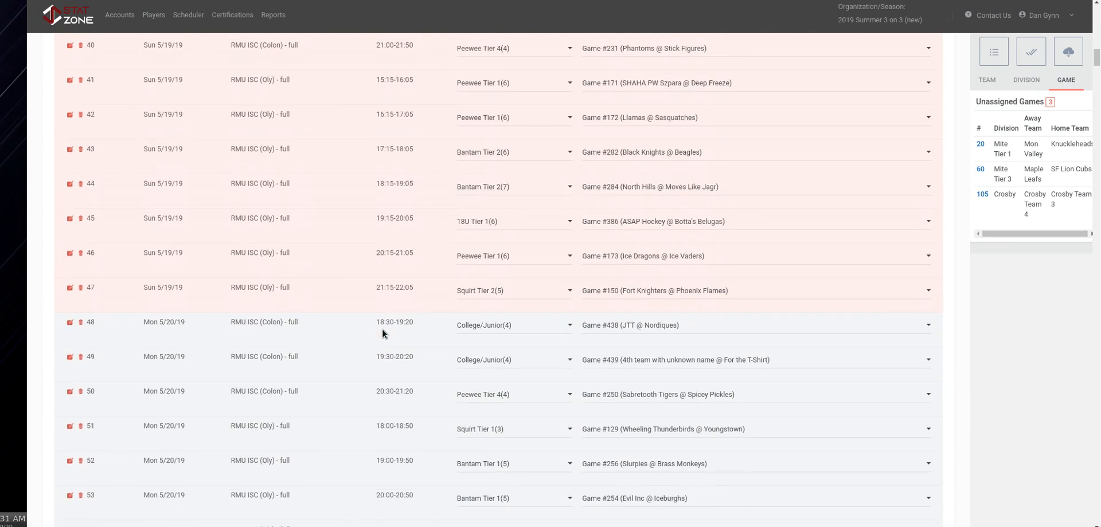
pyautogui.scroll(-16, 382, 328)
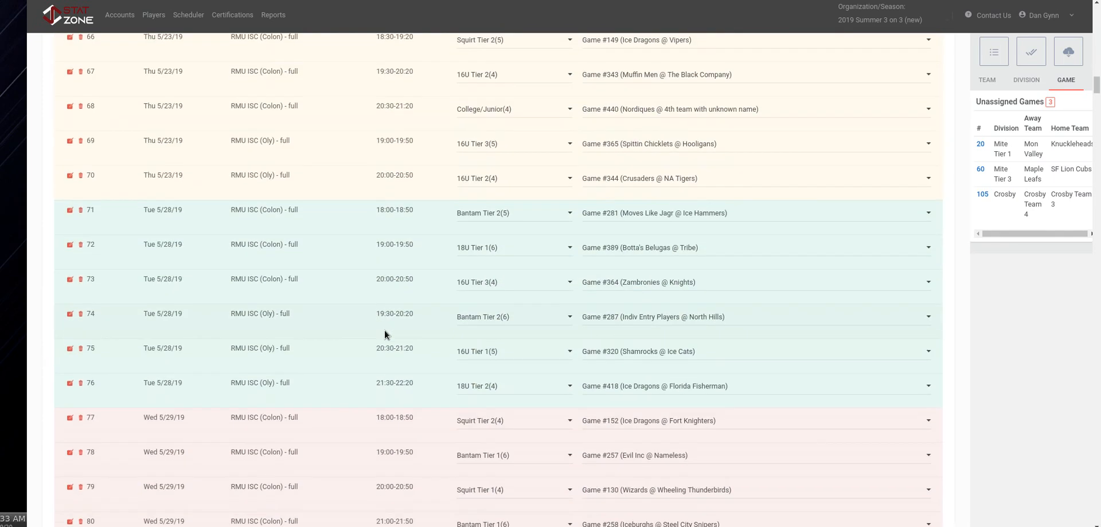
pyautogui.scroll(-10, 387, 333)
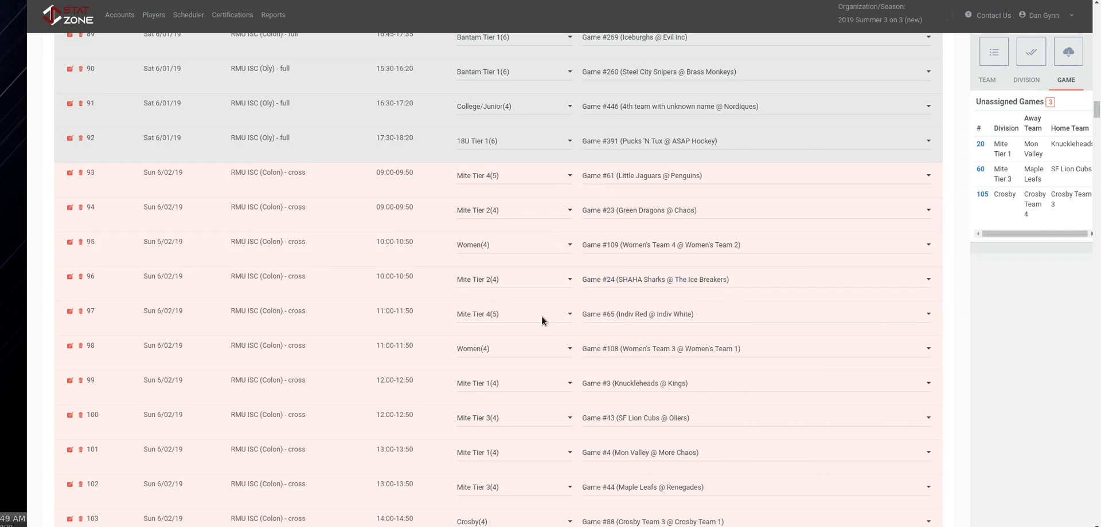
pyautogui.scroll(-2, 572, 321)
pyautogui.scroll(2, 572, 320)
pyautogui.scroll(-3, 565, 311)
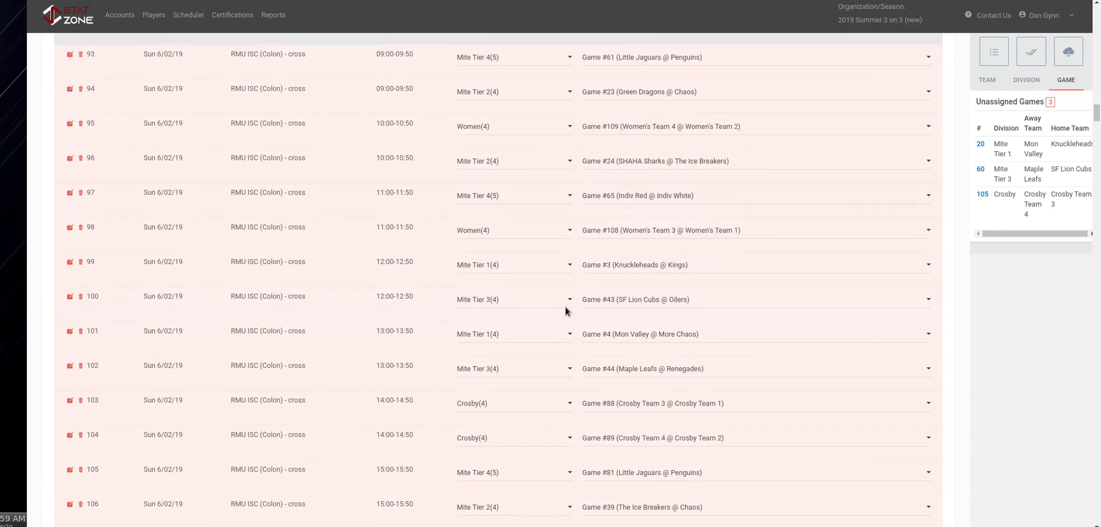
pyautogui.scroll(2, 566, 380)
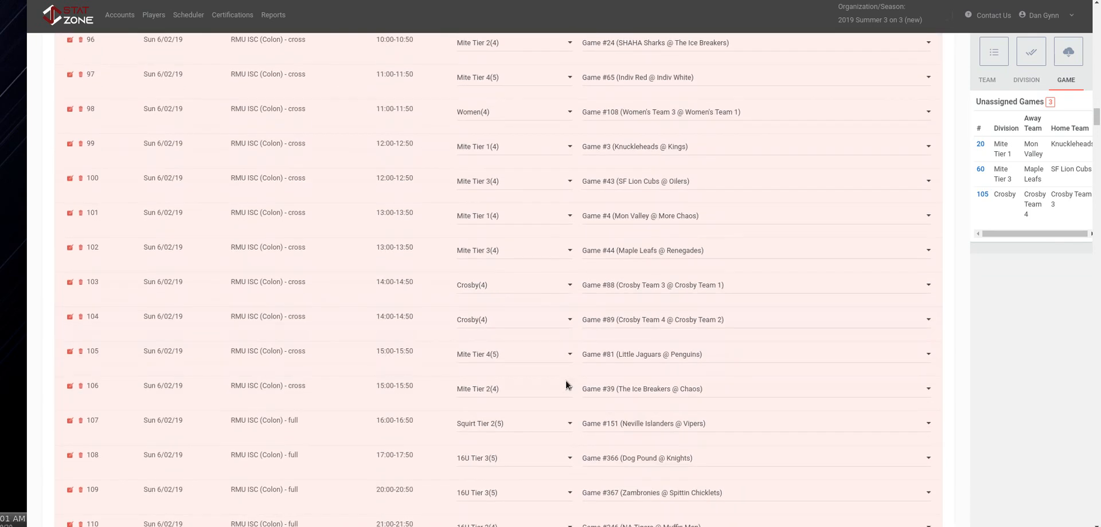
pyautogui.scroll(1, 563, 349)
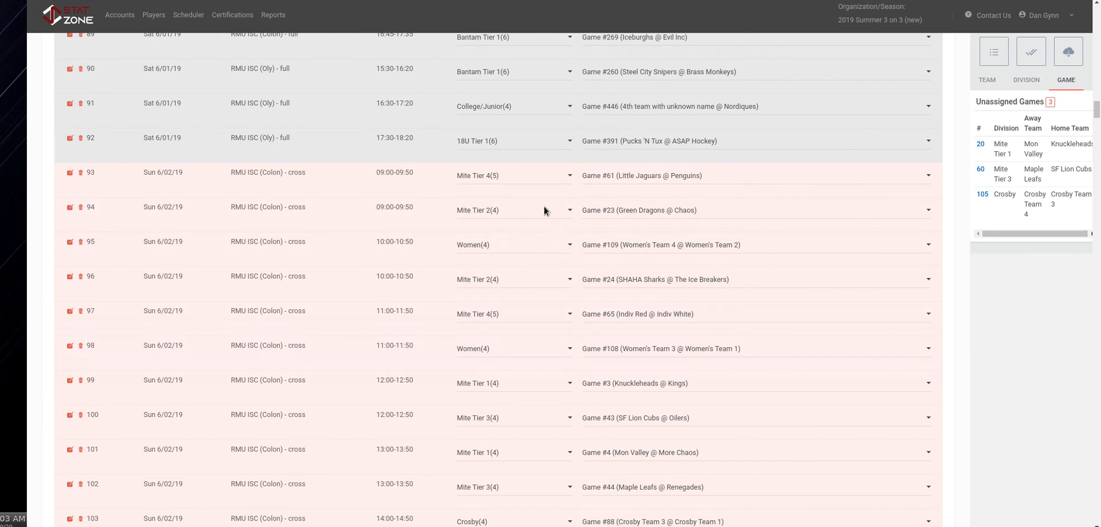
# Change slot 94's division to Mite Tier 4 and move Game #65 (Indiv Red @ Indiv White) into it from slot 97
pyautogui.click(570, 212)
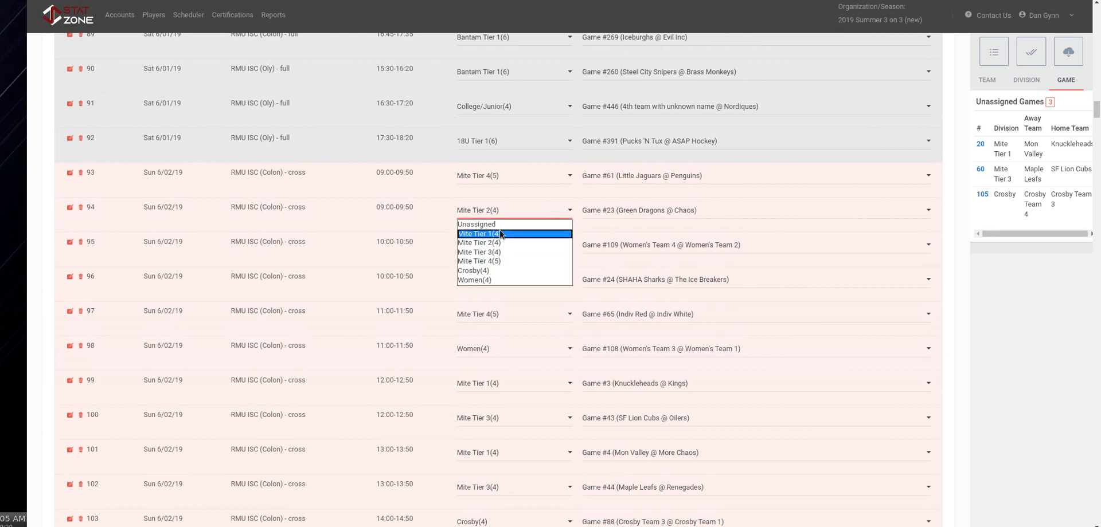
pyautogui.click(497, 262)
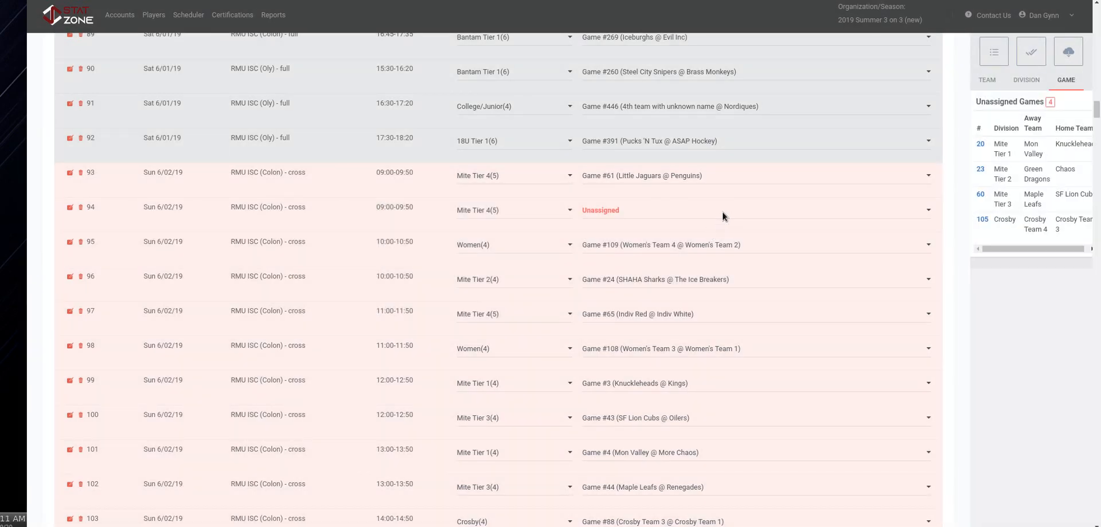
pyautogui.click(723, 209)
pyautogui.click(724, 205)
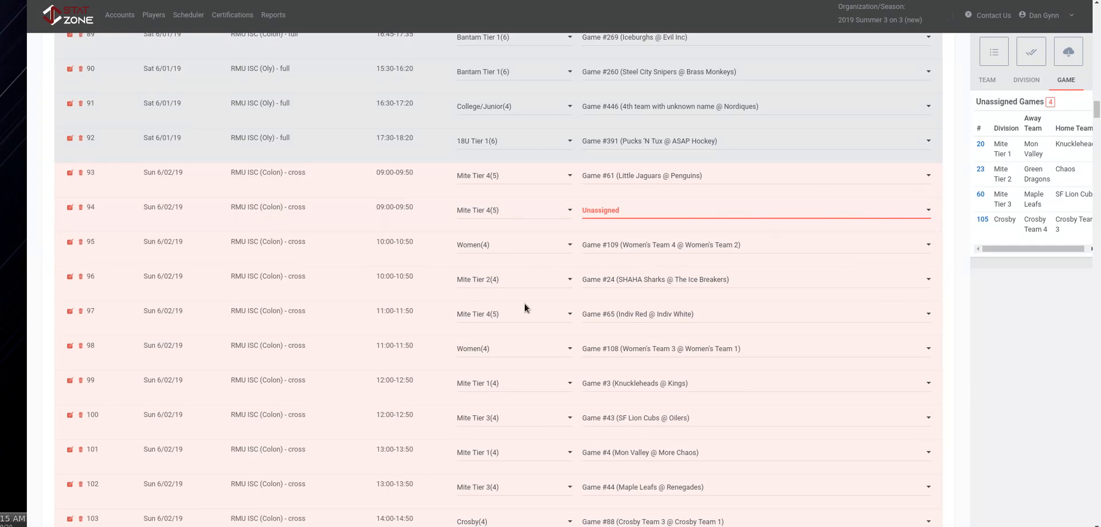
pyautogui.click(662, 318)
pyautogui.click(655, 322)
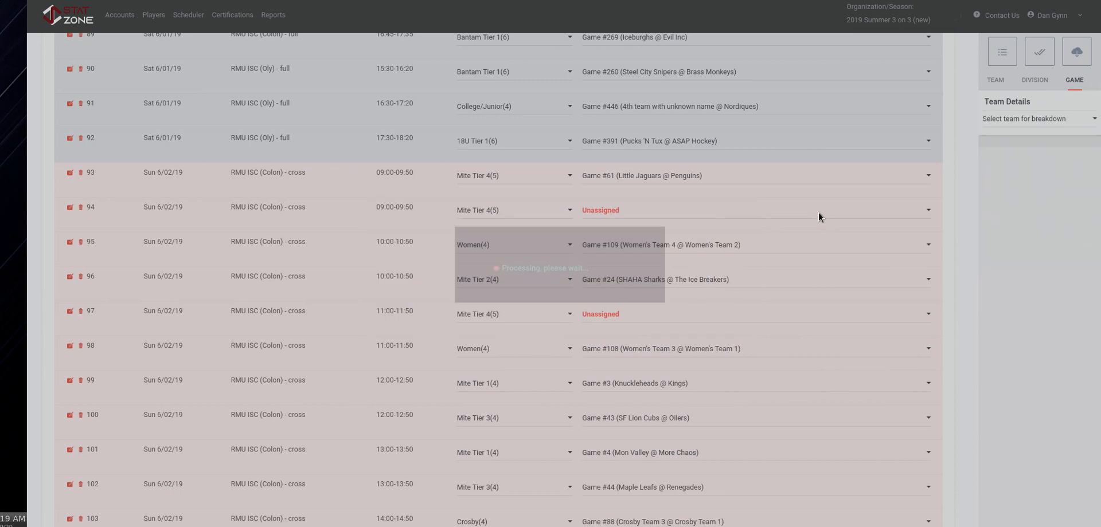
pyautogui.click(817, 213)
pyautogui.click(725, 234)
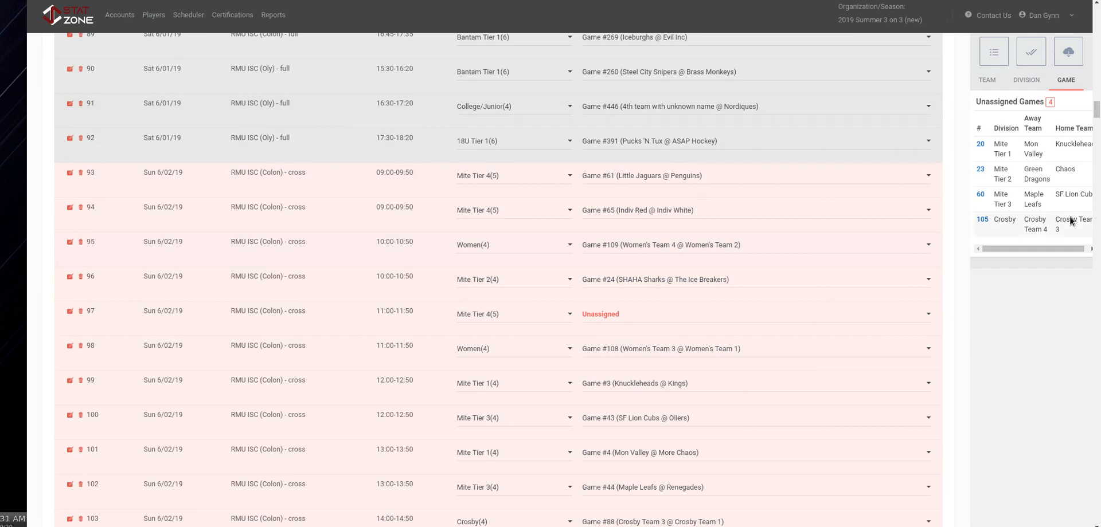
# Return to the Scheduler overview and launch the game scheduler for the Demo Manual Divisions schedule
pyautogui.moveTo(1097, 111); pyautogui.dragTo(1097, 12)
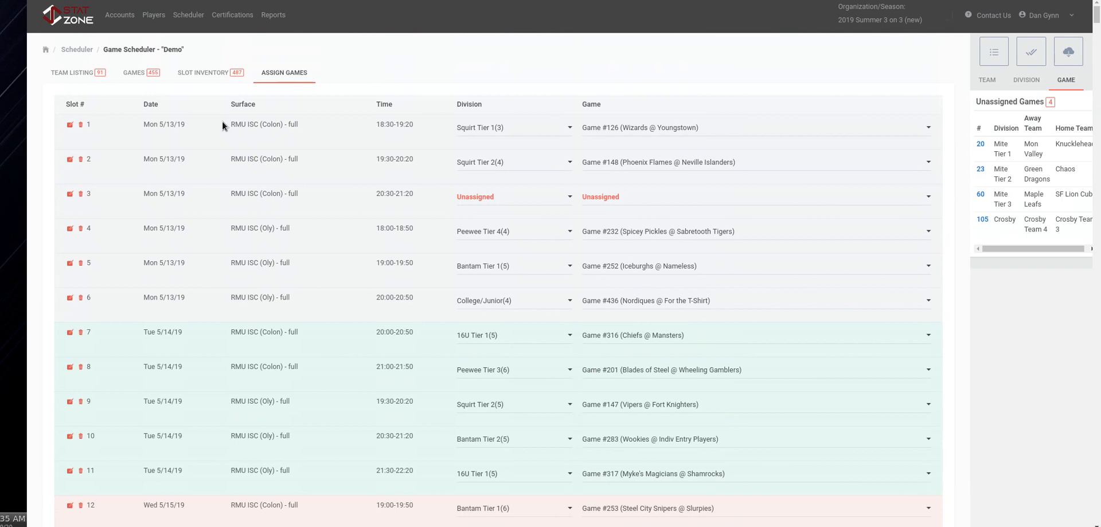
pyautogui.click(77, 50)
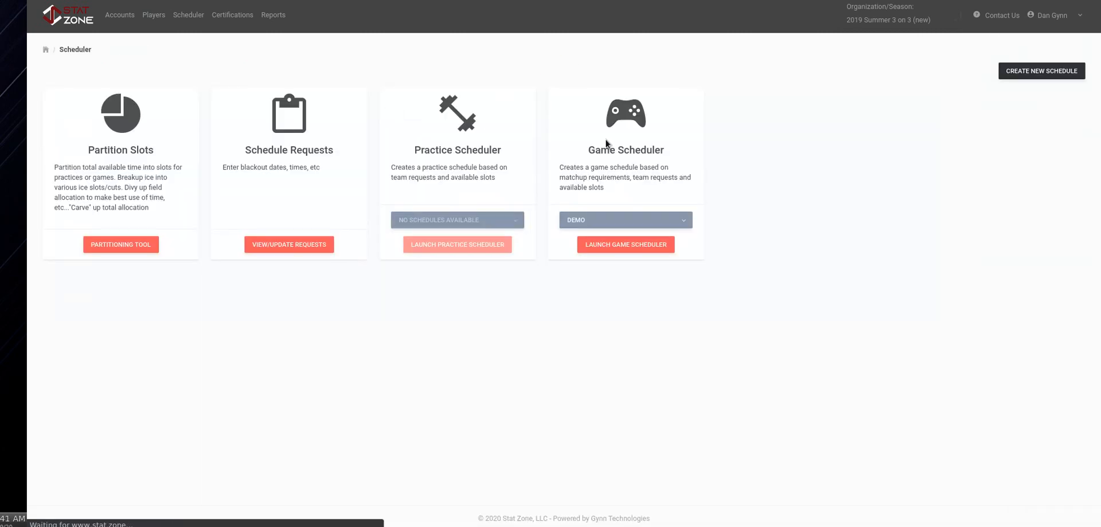
pyautogui.click(611, 226)
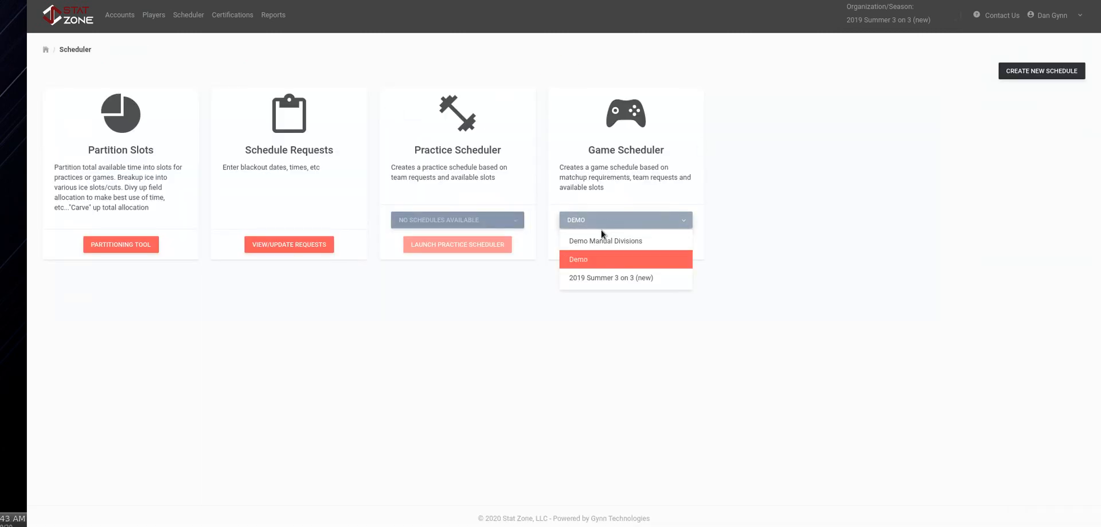
pyautogui.click(614, 242)
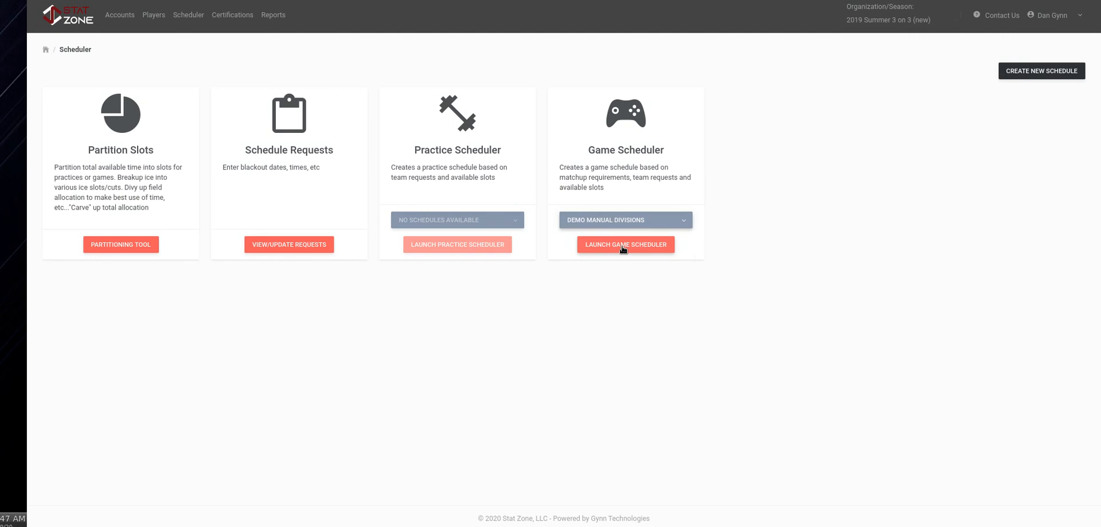
pyautogui.click(622, 248)
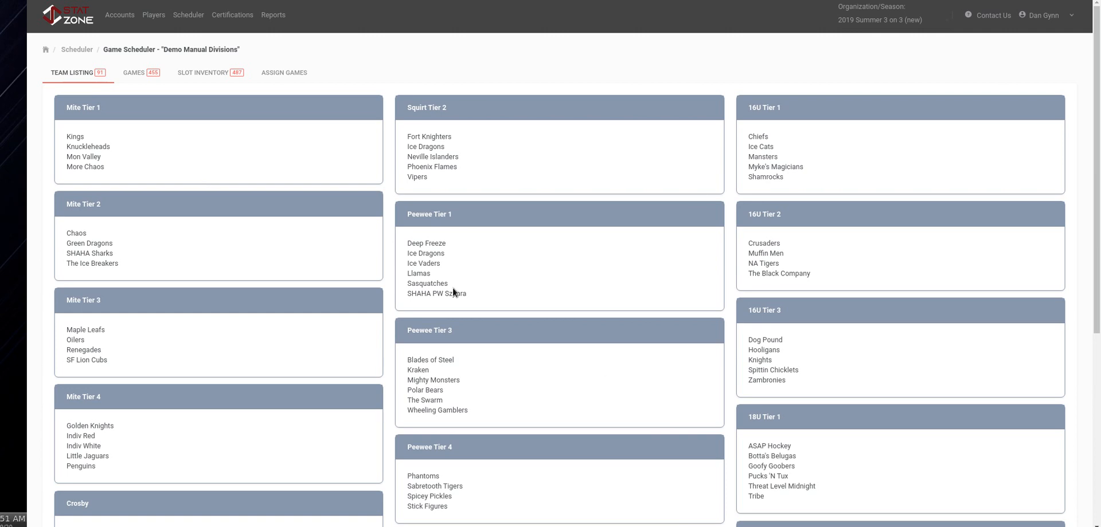
# Review the team listing, games and slot inventory of the Demo Manual Divisions schedule
pyautogui.scroll(-5, 572, 309)
pyautogui.scroll(5, 573, 309)
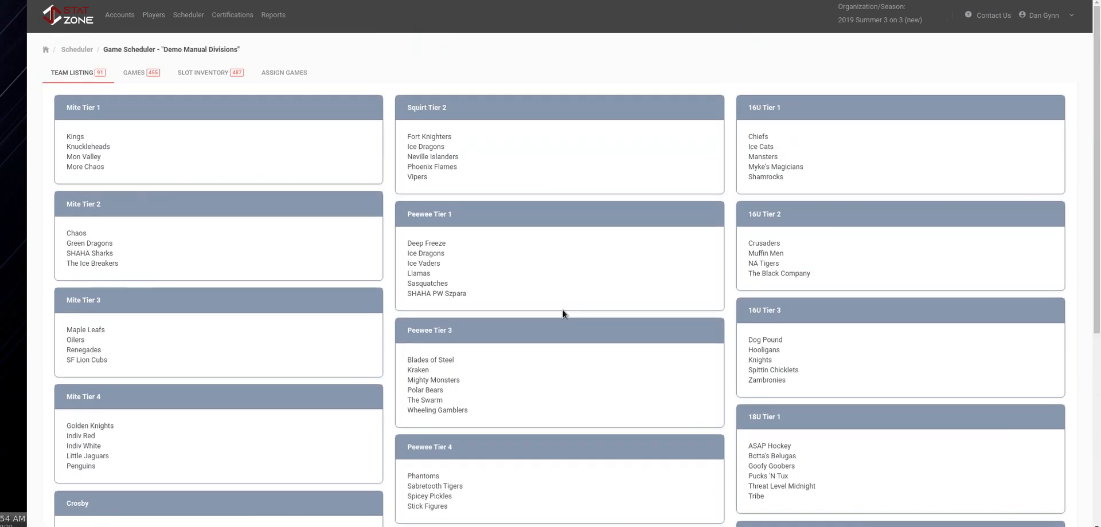
pyautogui.click(139, 74)
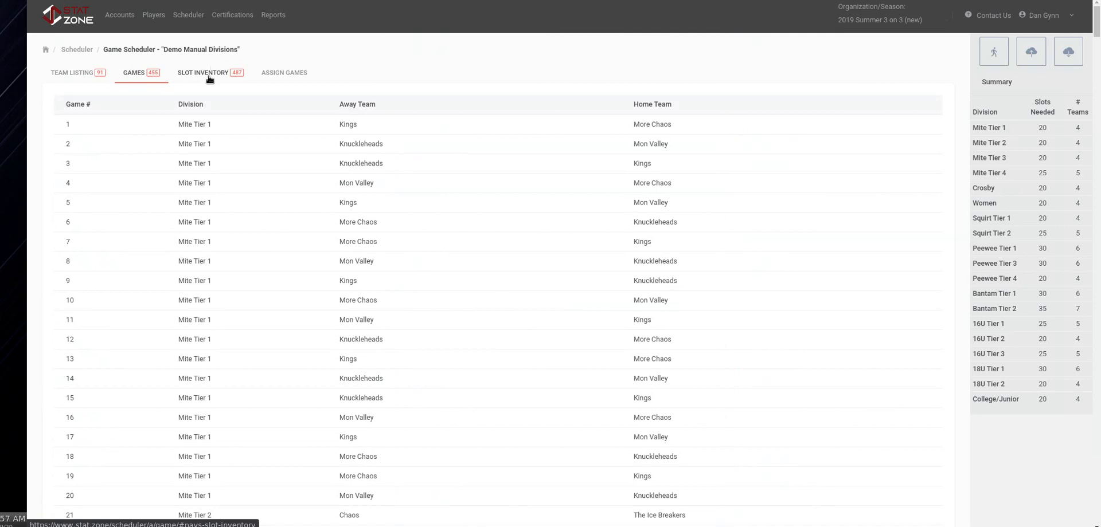
pyautogui.click(206, 76)
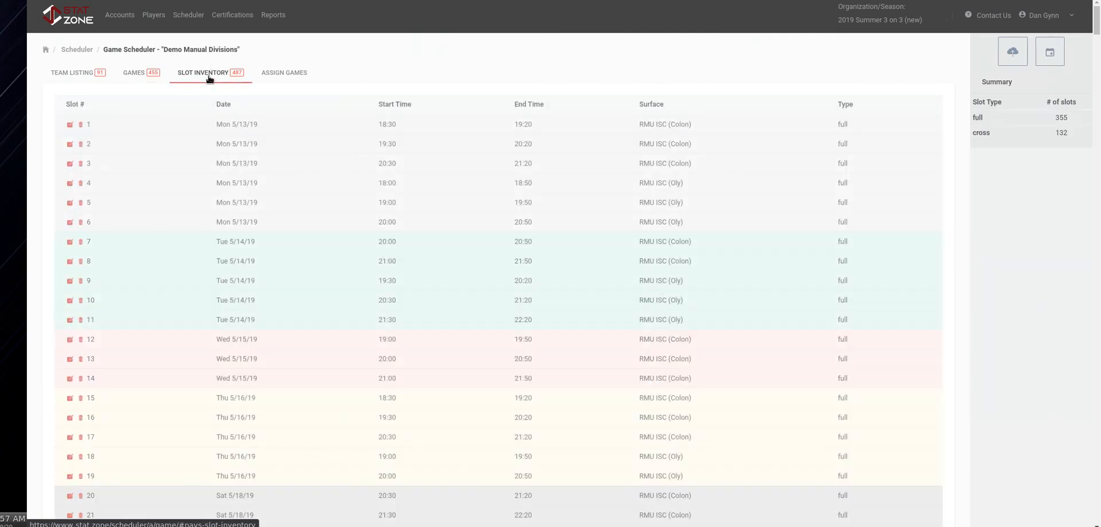
# Check the divisions preassigned to the cross-ice slots and compare slots needed and assigned for each division
pyautogui.click(287, 74)
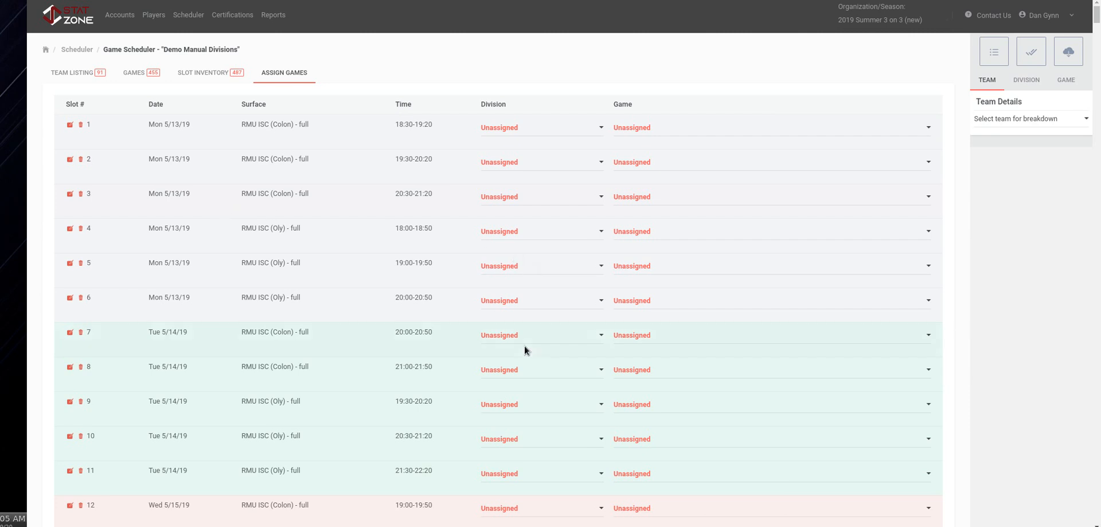
pyautogui.scroll(-10, 545, 277)
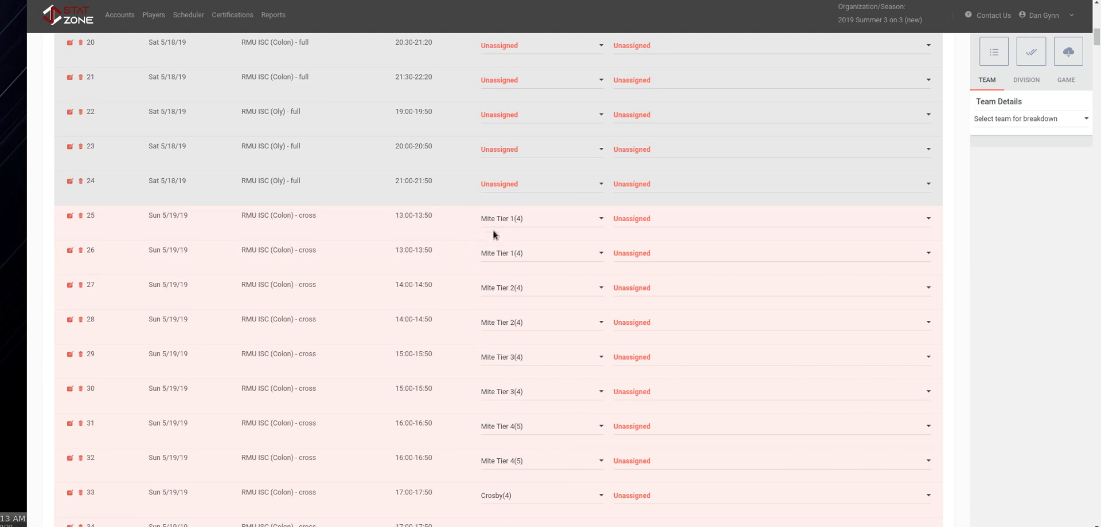
pyautogui.scroll(-4, 487, 382)
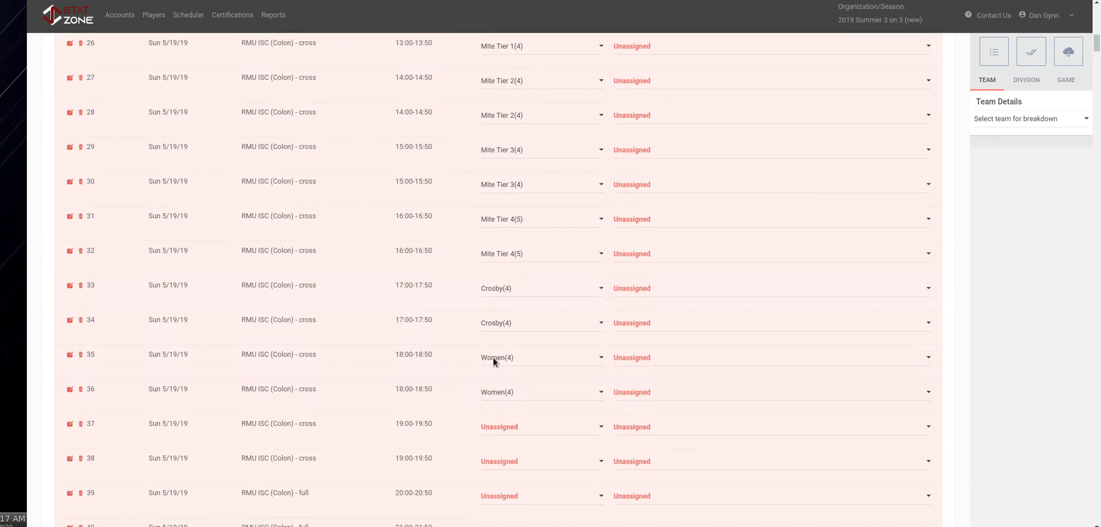
pyautogui.scroll(-3, 368, 349)
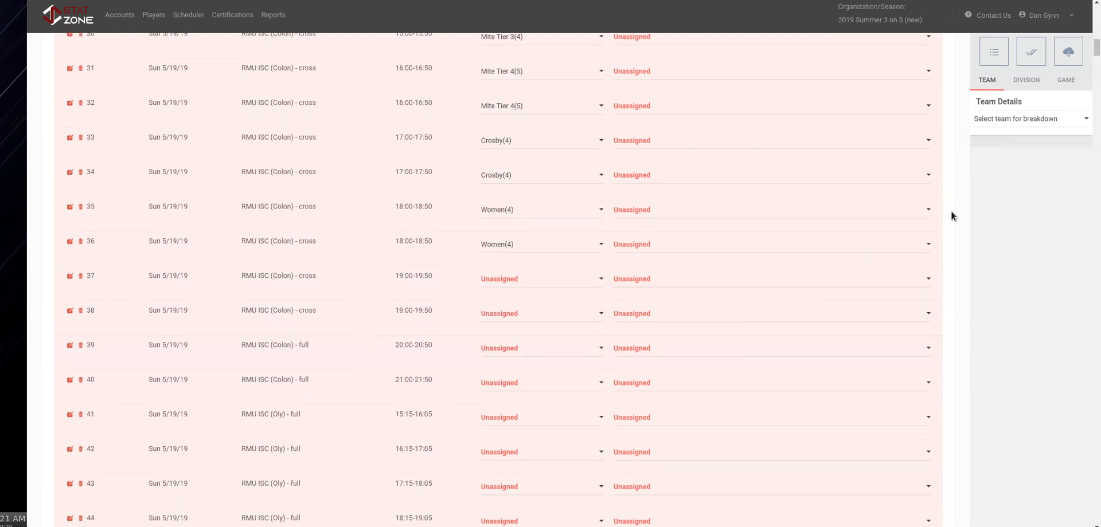
pyautogui.click(1027, 78)
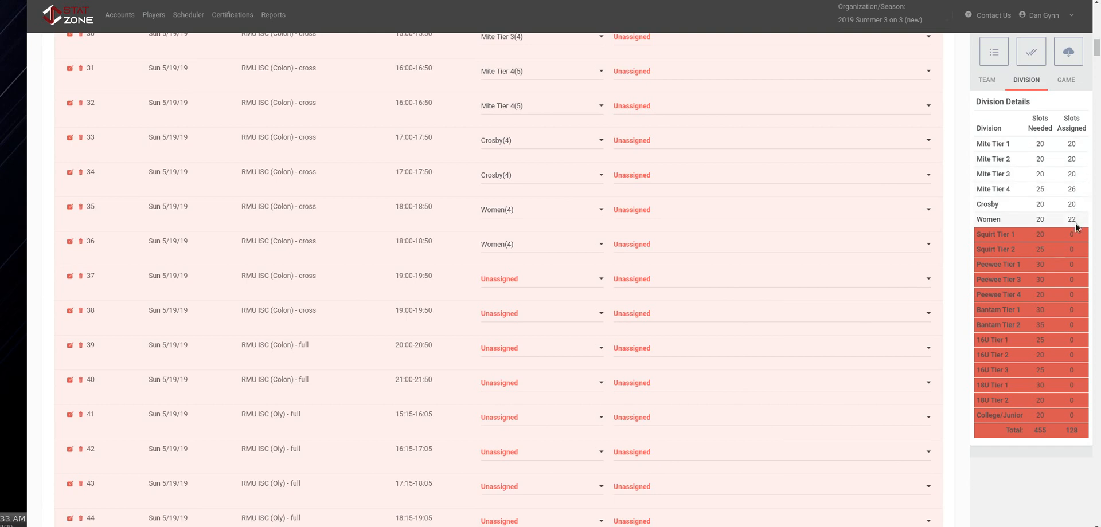
# Auto-generate game assignments with the Baker strategy, without overwriting assigned games, ignoring previously assigned divisions, or allowing divisions to be reassigned
pyautogui.scroll(15, 594, 344)
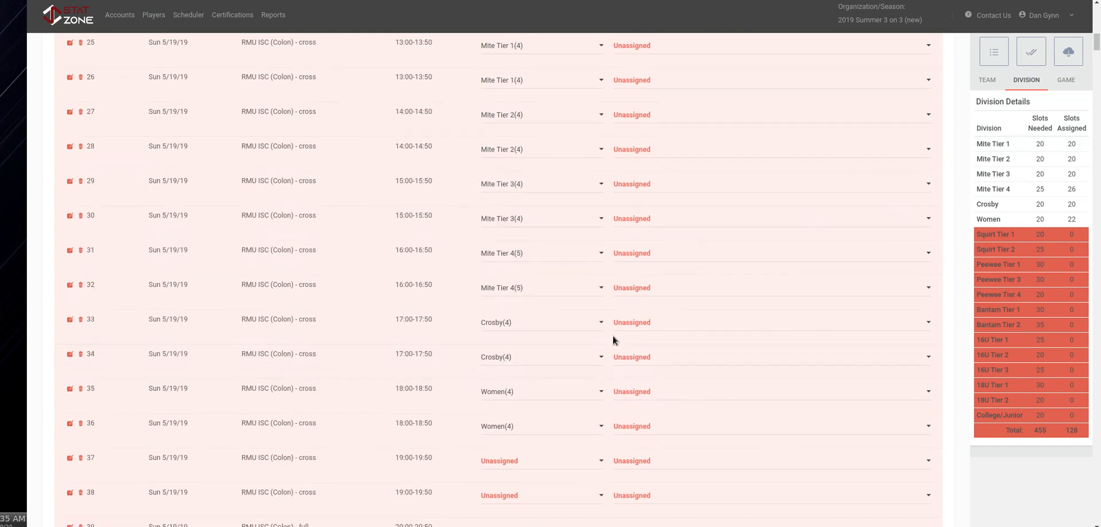
pyautogui.scroll(3, 553, 271)
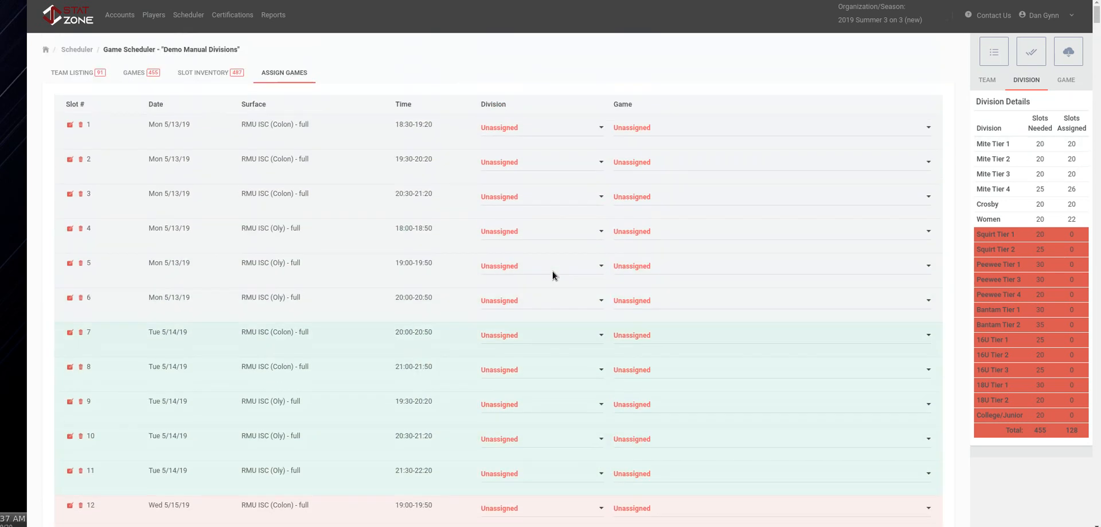
pyautogui.click(1030, 55)
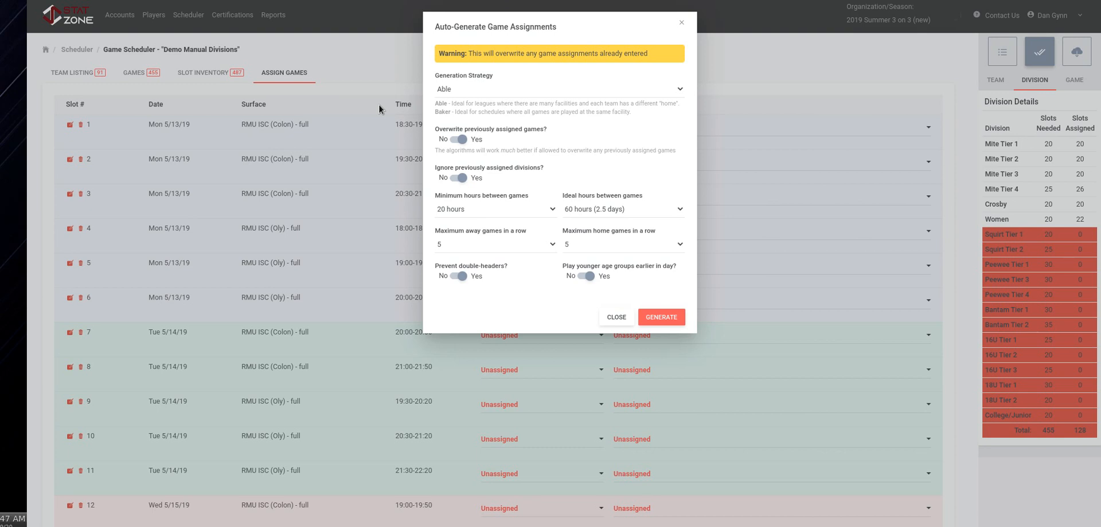
pyautogui.click(452, 139)
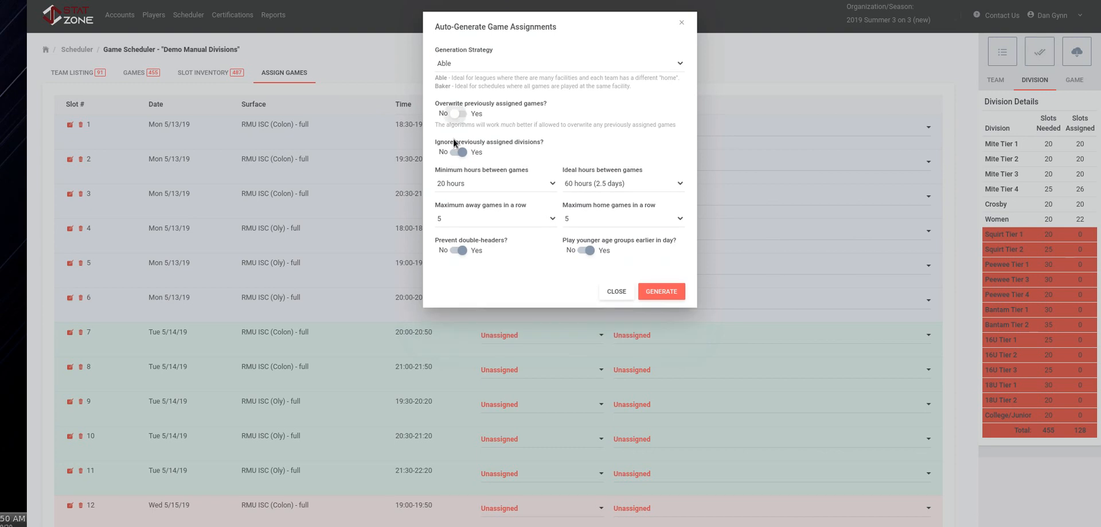
pyautogui.click(500, 63)
pyautogui.click(478, 91)
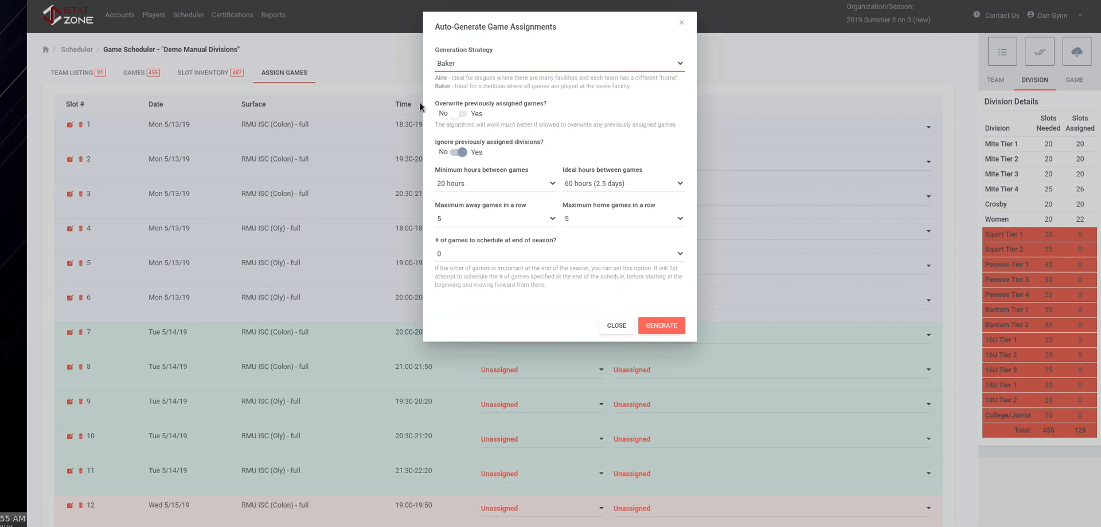
pyautogui.click(456, 152)
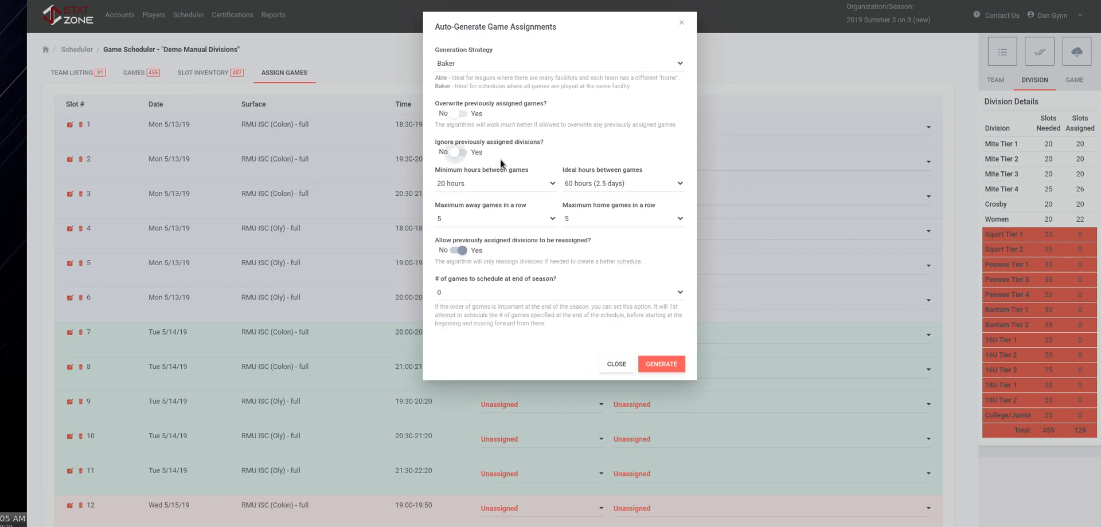
pyautogui.click(456, 250)
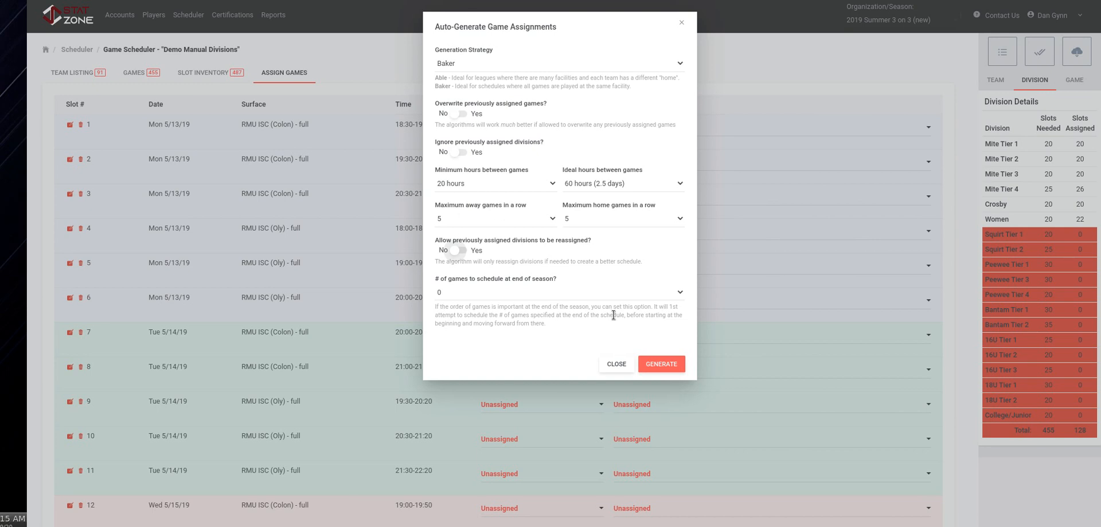
pyautogui.click(671, 364)
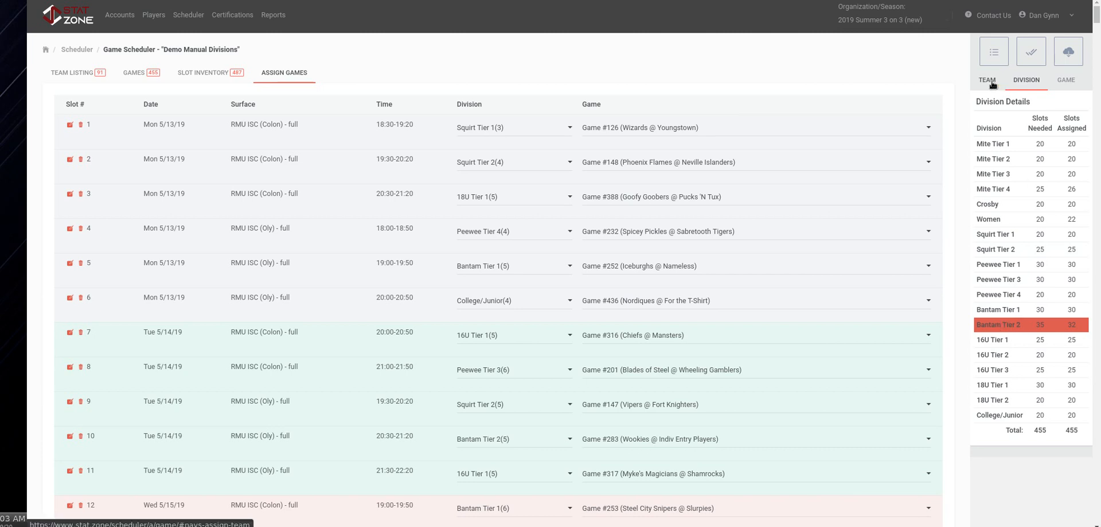
# Review the list of unassigned games for the Demo Manual Divisions schedule, from Mite Tier 1 through Bantam Tier 2
pyautogui.click(1060, 81)
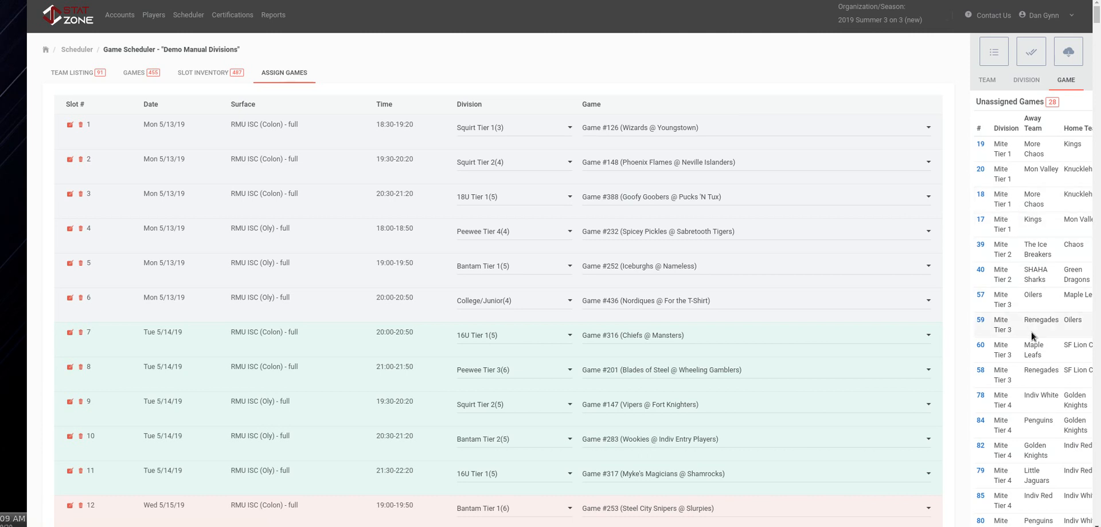
pyautogui.scroll(-2, 1032, 379)
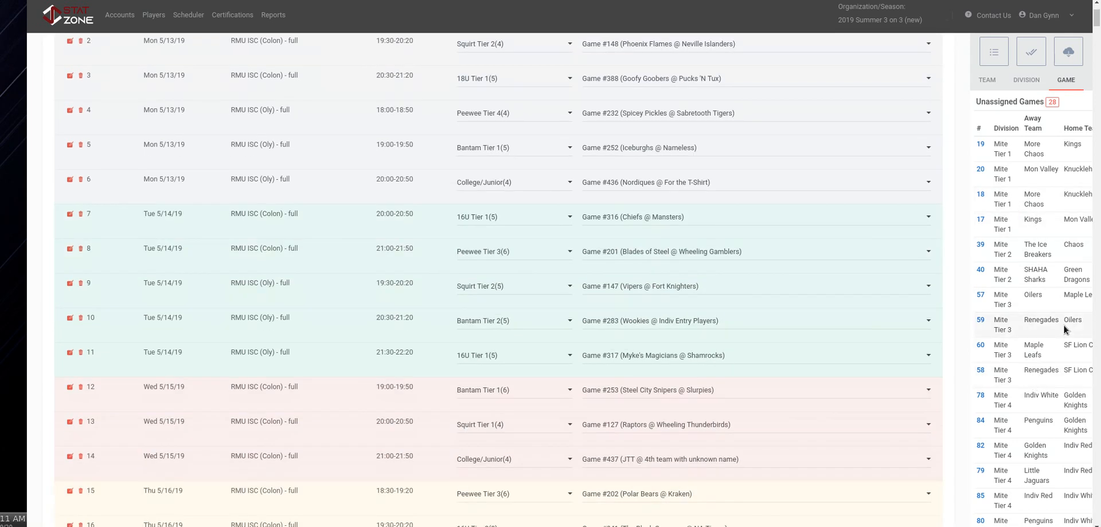
pyautogui.scroll(-3, 1063, 325)
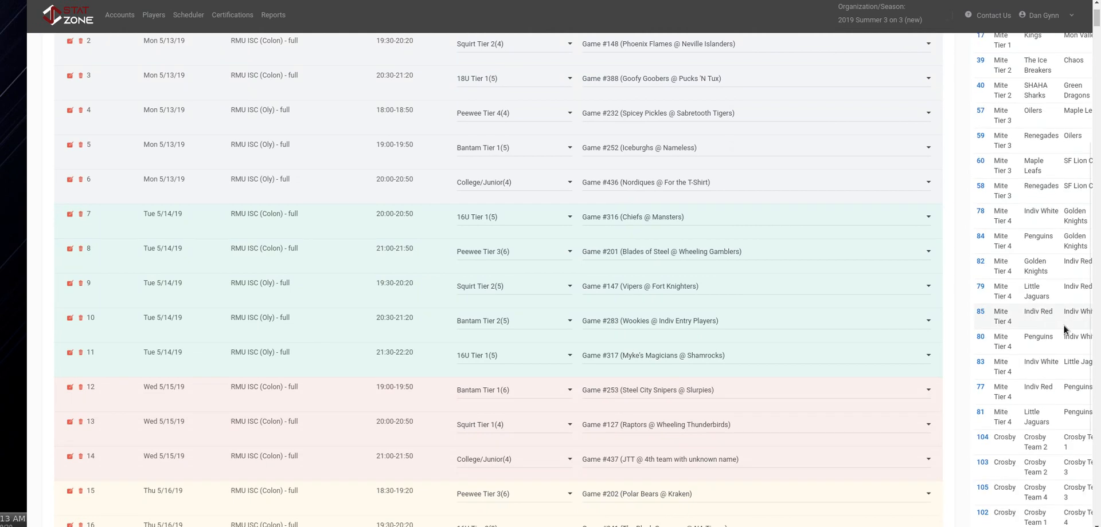
pyautogui.scroll(-4, 1064, 326)
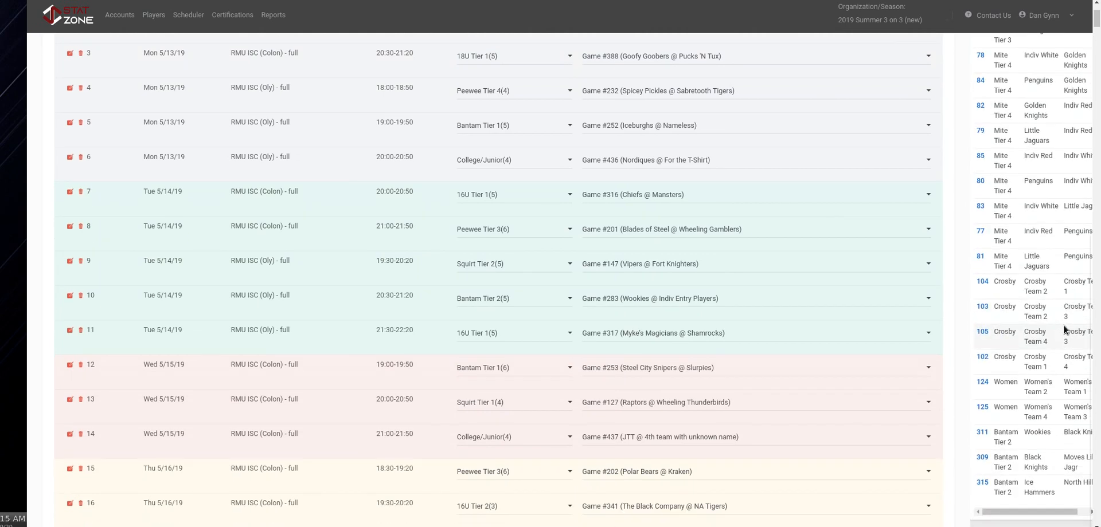
pyautogui.scroll(-1, 1063, 328)
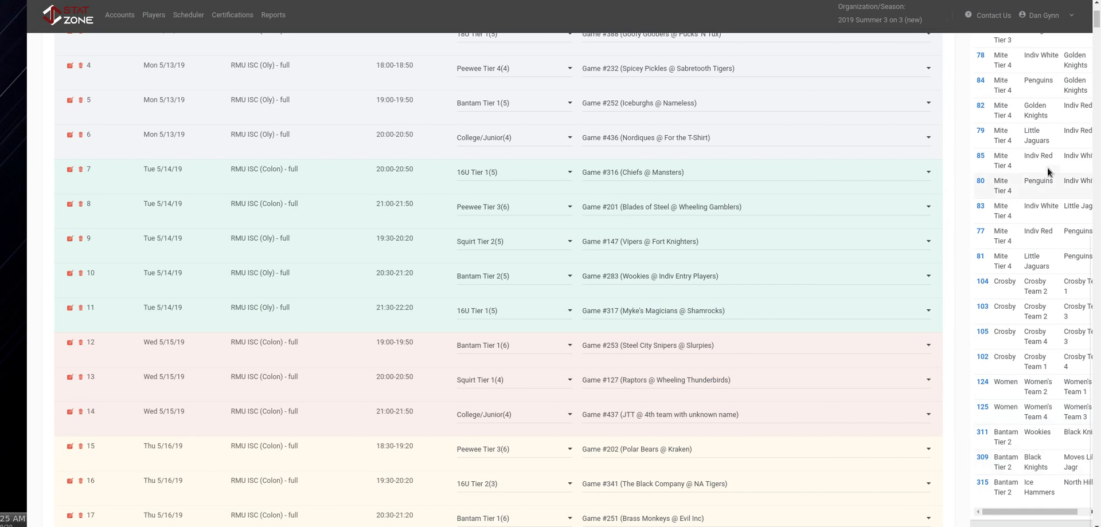
pyautogui.scroll(3, 567, 178)
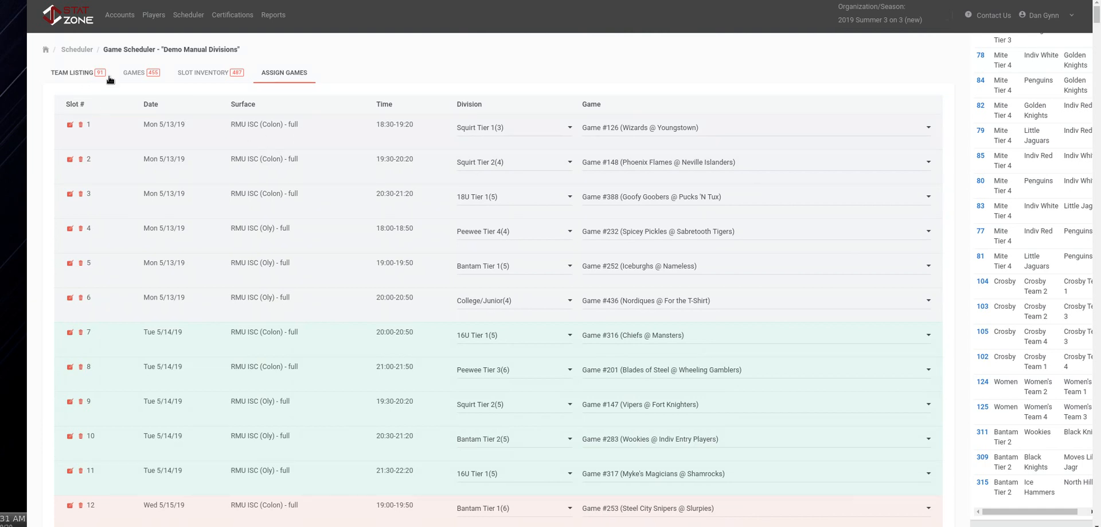
# Open the team schedule requests and search them for "Bantam Tier 2" to check that division's blackout days
pyautogui.click(84, 51)
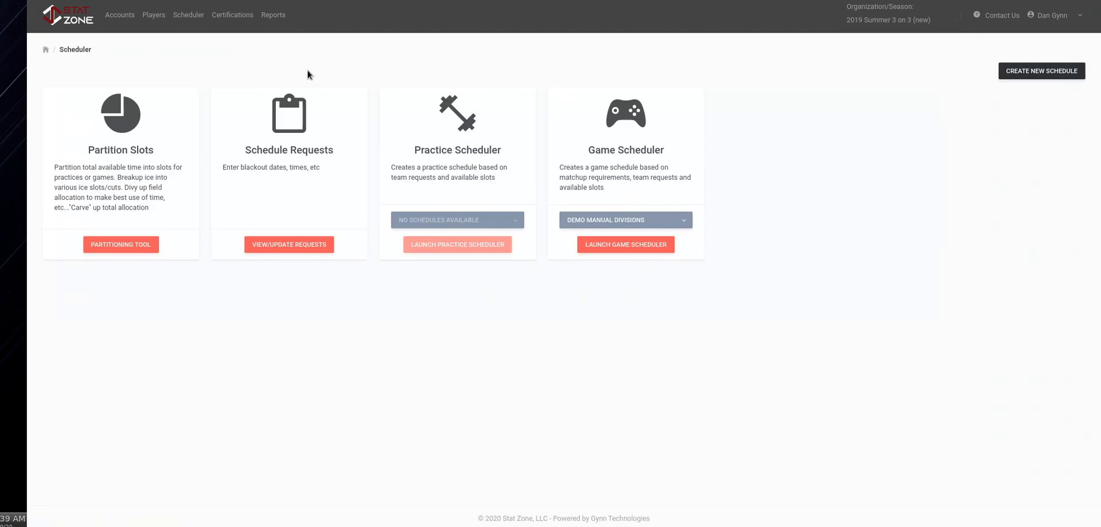
pyautogui.click(291, 245)
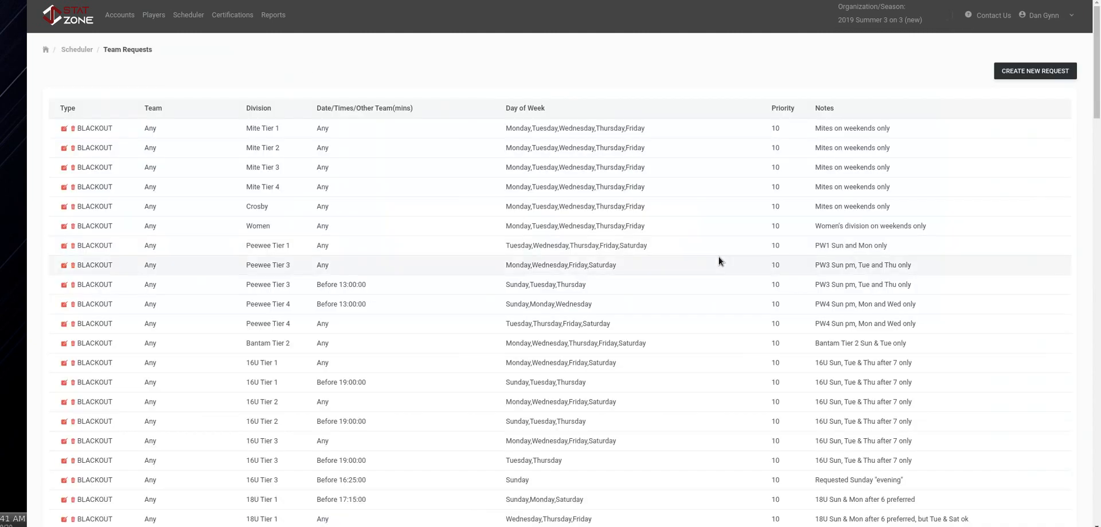
pyautogui.hotkey('ctrl', 'f')
pyautogui.write('Bantam Tier 2')
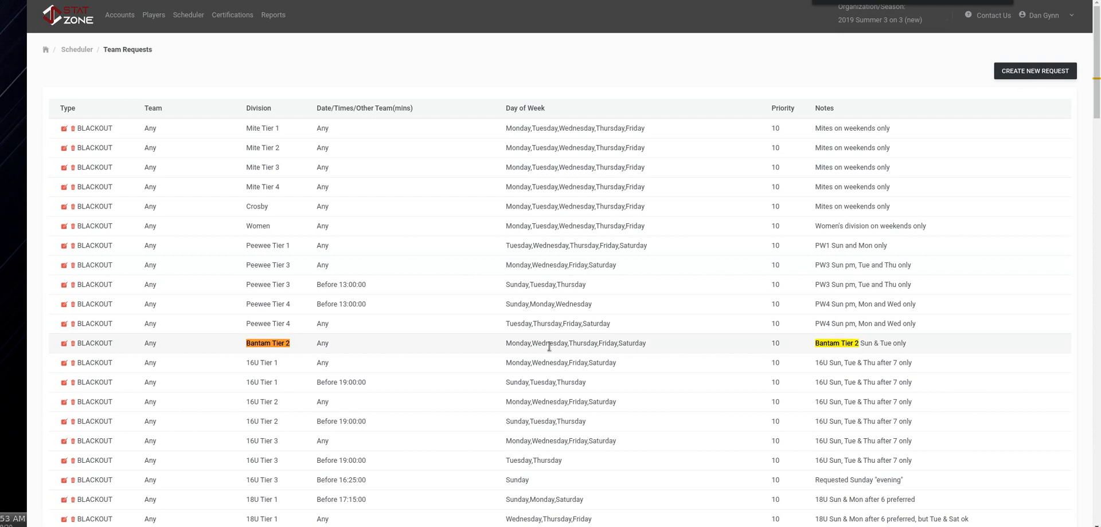
pyautogui.moveTo(868, 344); pyautogui.dragTo(897, 343)
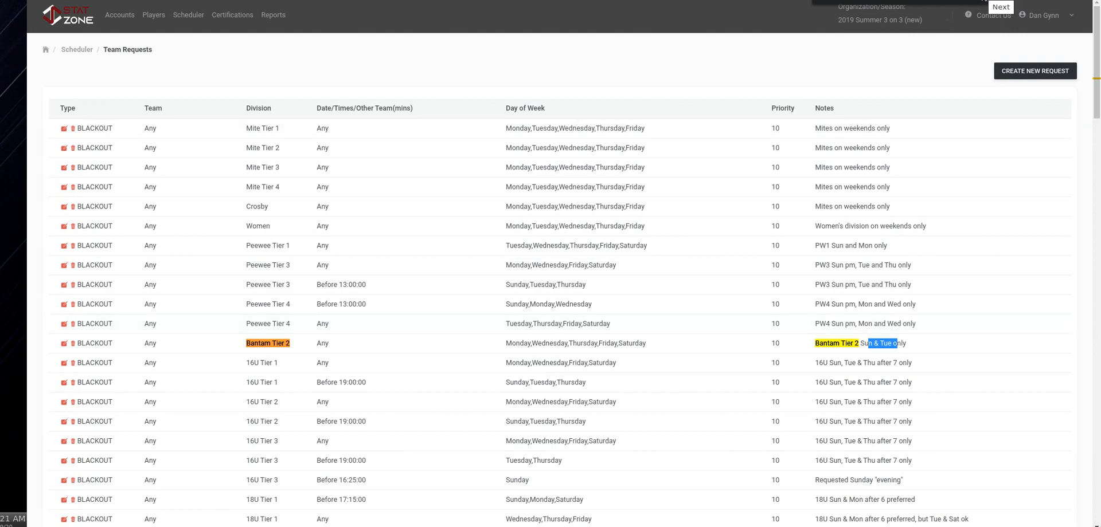
pyautogui.click(984, 0)
pyautogui.click(983, 0)
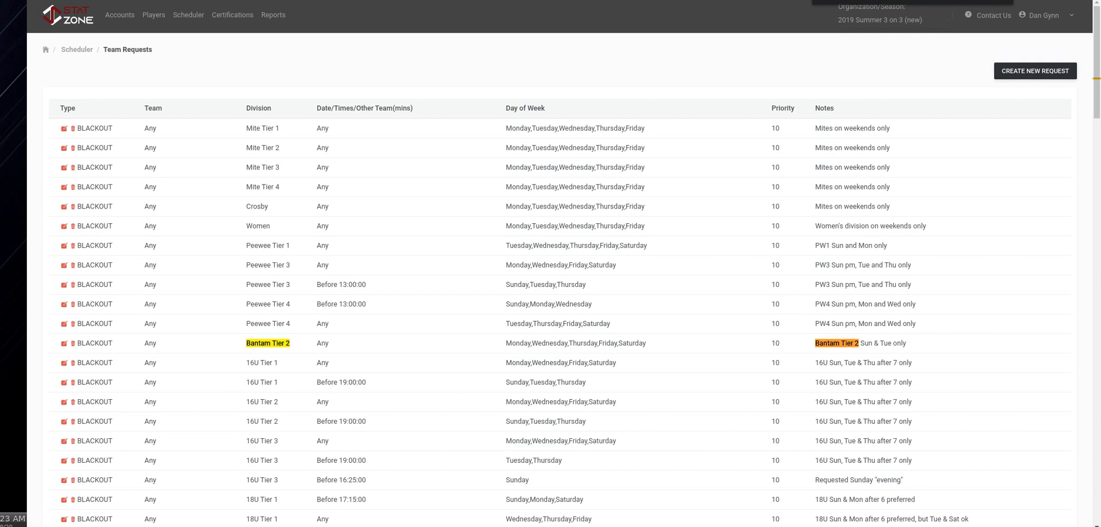
# Search the team requests for "Black Kn" and check the Black Knights' blackout days and note
pyautogui.press('BackSpace')
pyautogui.press('BackSpace')
pyautogui.press('BackSpace')
pyautogui.press('BackSpace')
pyautogui.press('BackSpace')
pyautogui.press('BackSpace')
pyautogui.press('BackSpace')
pyautogui.press('BackSpace')
pyautogui.press('BackSpace')
pyautogui.press('BackSpace')
pyautogui.press('BackSpace')
pyautogui.press('BackSpace')
pyautogui.press('BackSpace')
pyautogui.write('Black Kn')
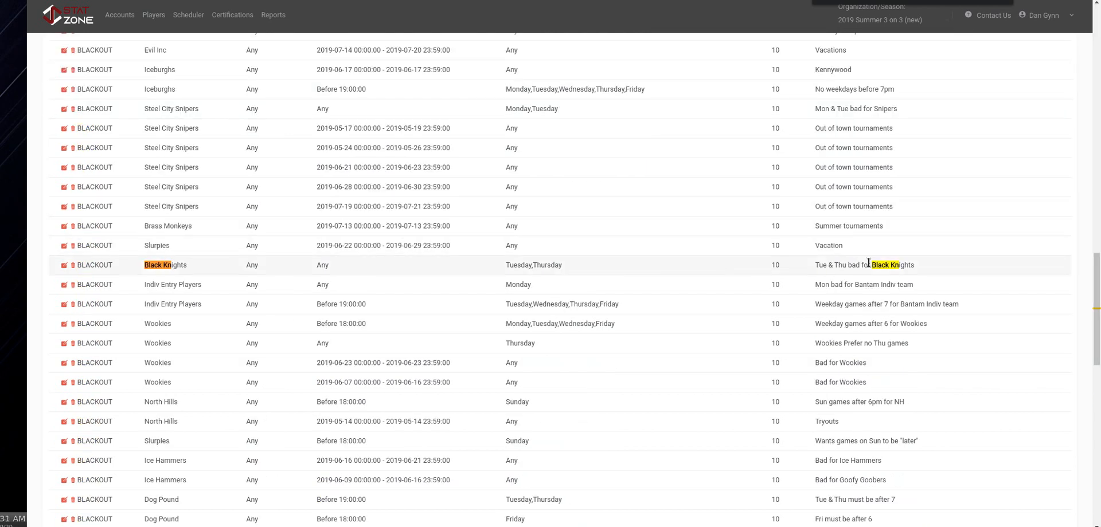
pyautogui.moveTo(828, 265); pyautogui.dragTo(860, 266)
pyautogui.moveTo(819, 266); pyautogui.dragTo(825, 266)
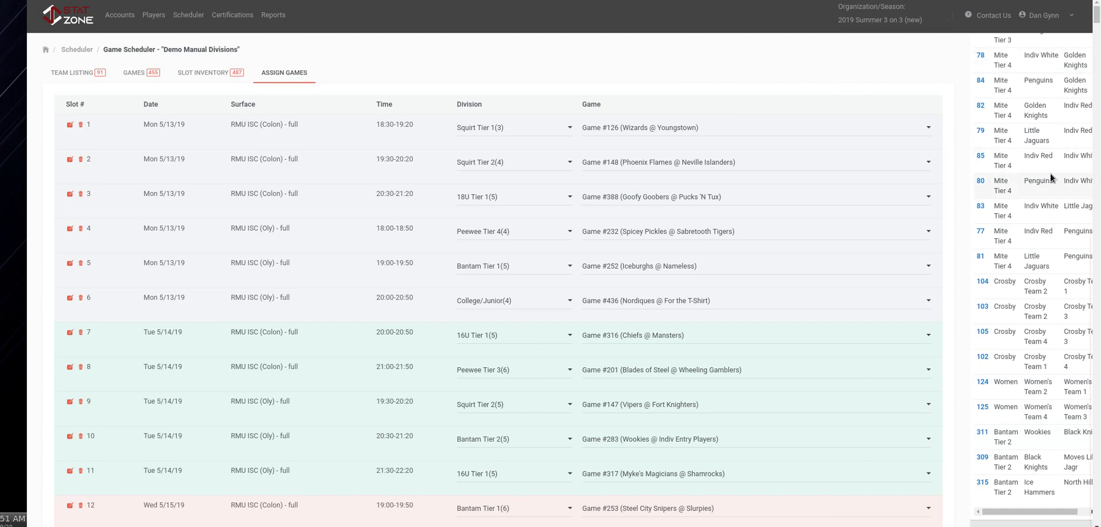
# Return to the game scheduler and auto-generate assignments again with the Baker strategy and a minimum of 3 hours between games
pyautogui.scroll(5, 1050, 173)
pyautogui.scroll(2, 1050, 174)
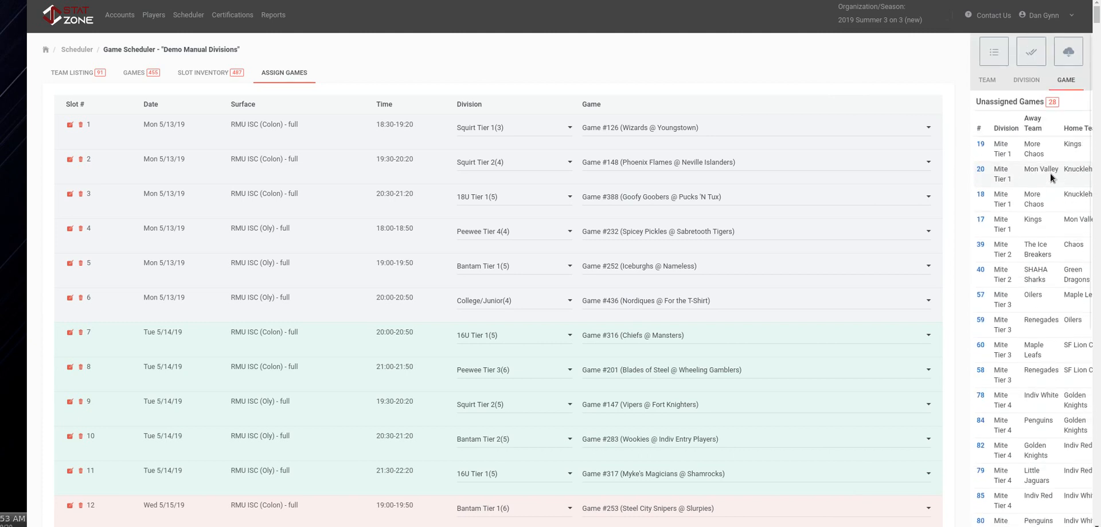
pyautogui.click(1031, 51)
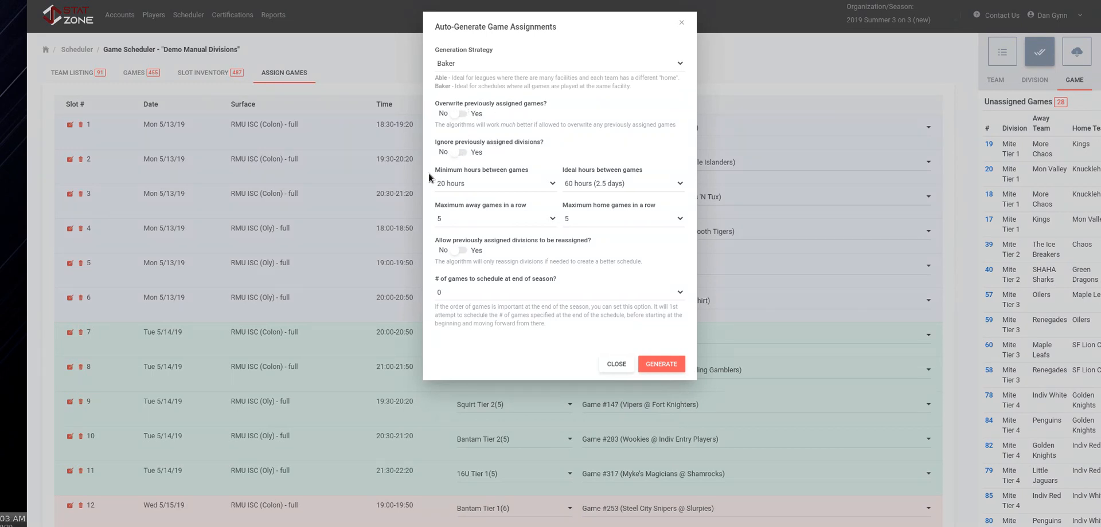
pyautogui.click(466, 184)
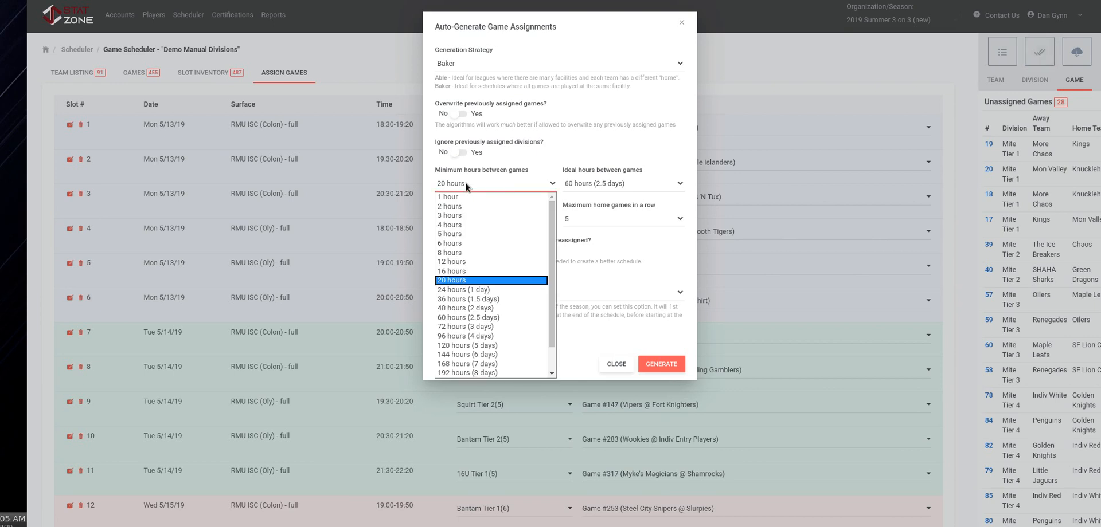
pyautogui.click(459, 215)
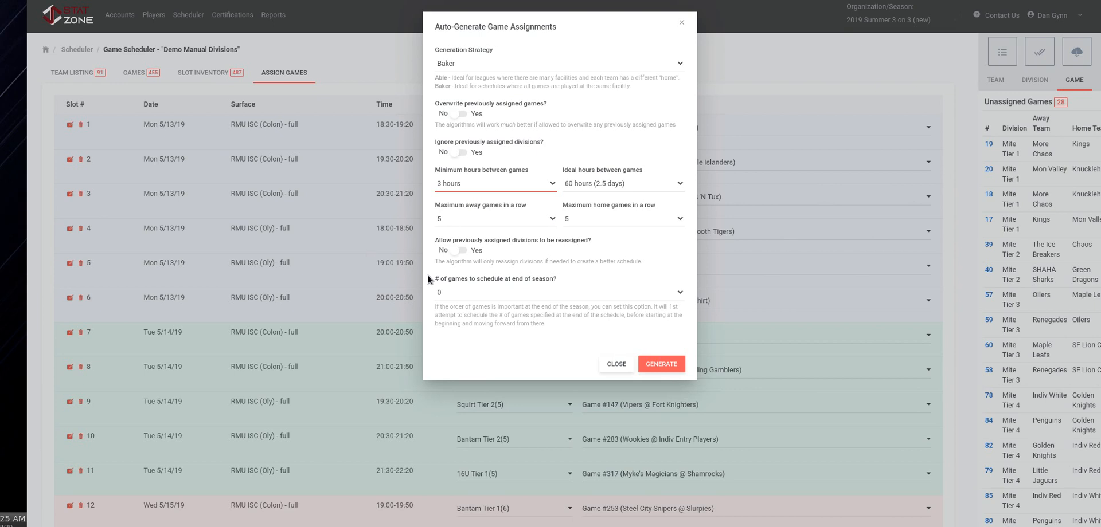
pyautogui.click(669, 365)
pyautogui.click(669, 364)
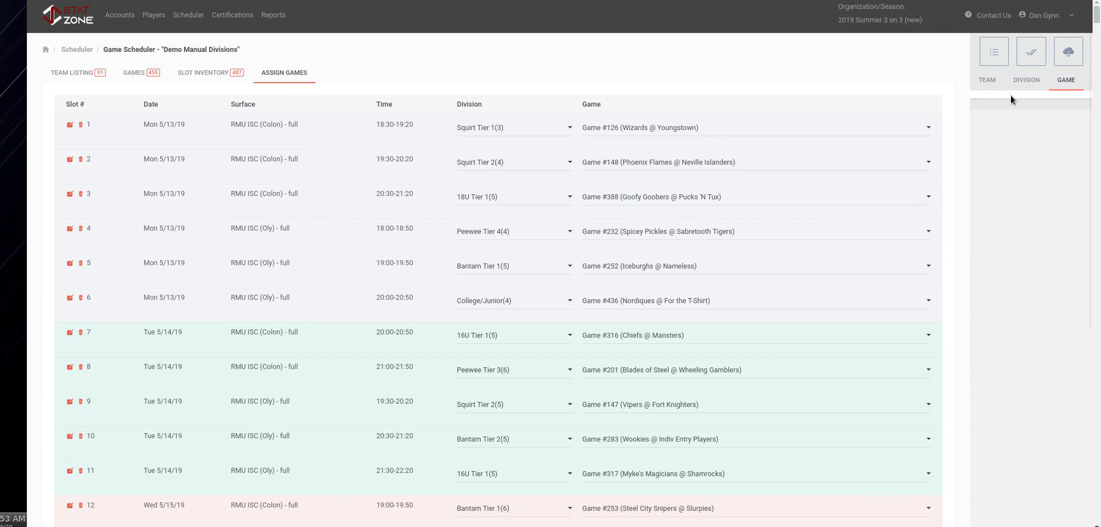
# Check the slots needed and assigned per division, and review the team breakdowns from Kings (Mite Tier 1) to Chaos (Mite Tier 2)
pyautogui.click(1024, 81)
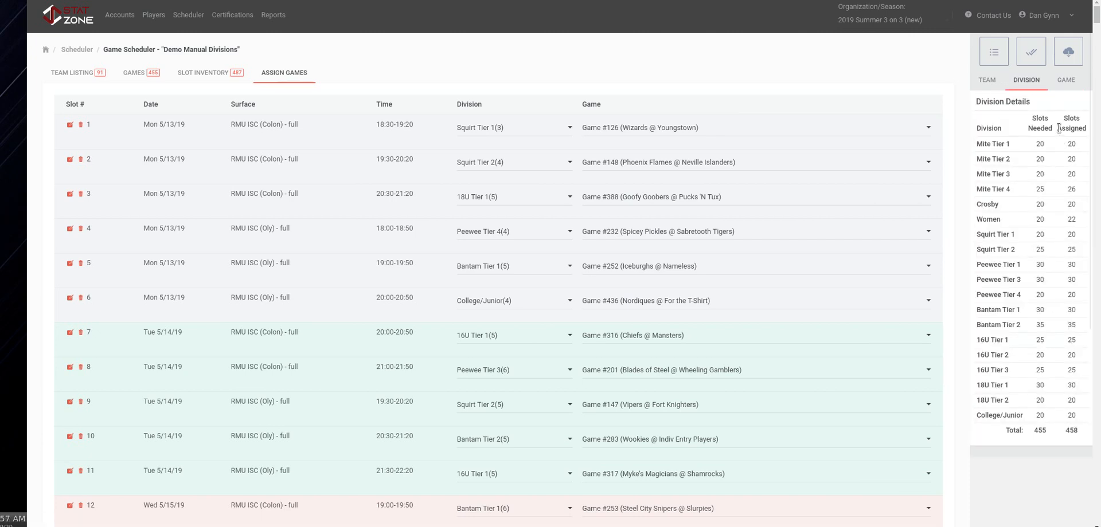
pyautogui.click(986, 85)
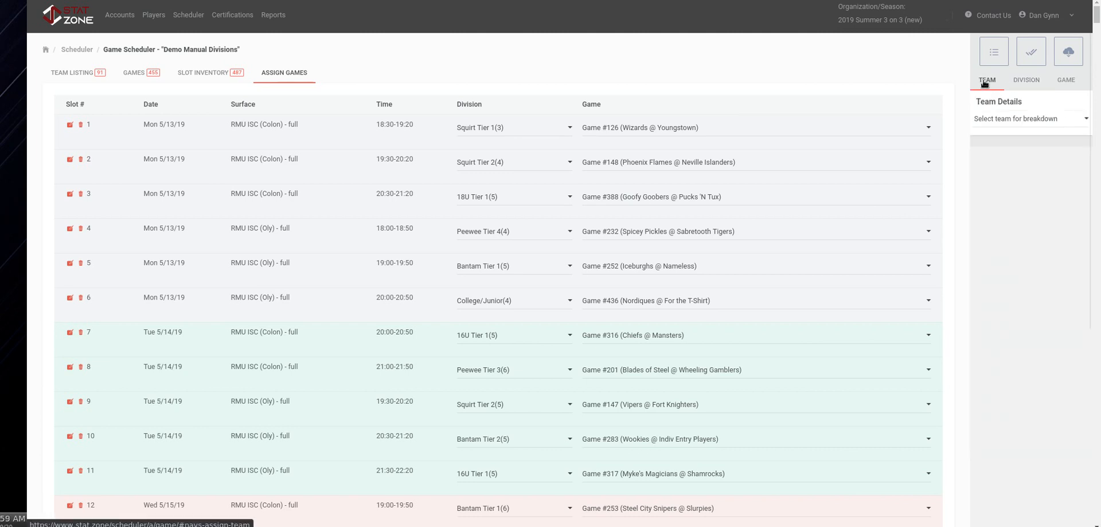
pyautogui.click(1020, 119)
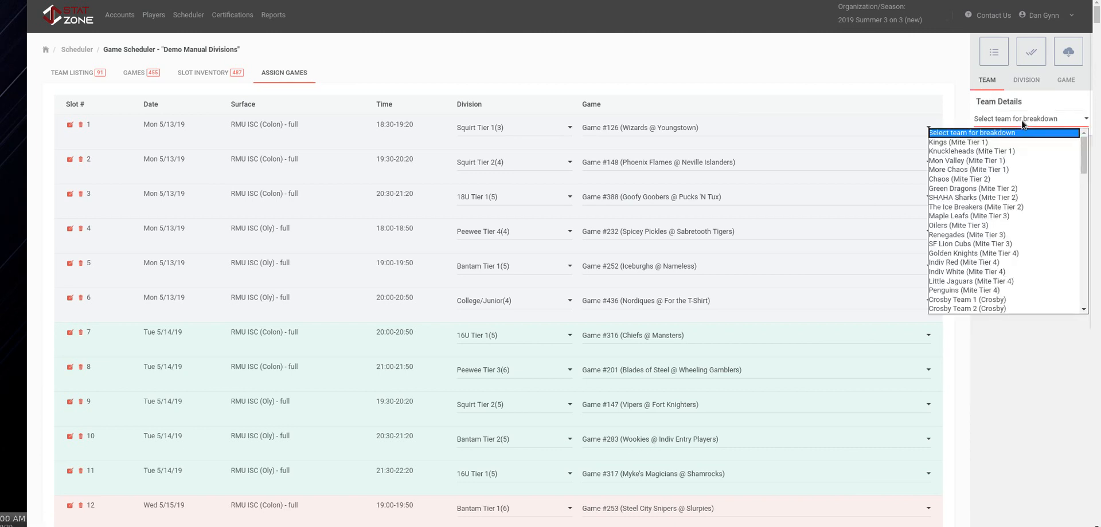
pyautogui.click(978, 140)
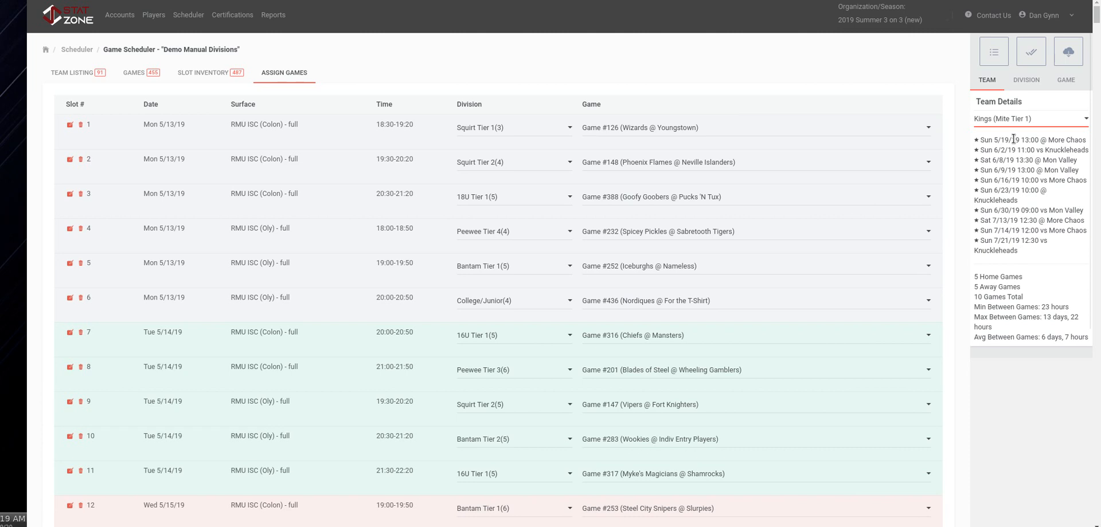
pyautogui.press('Down')
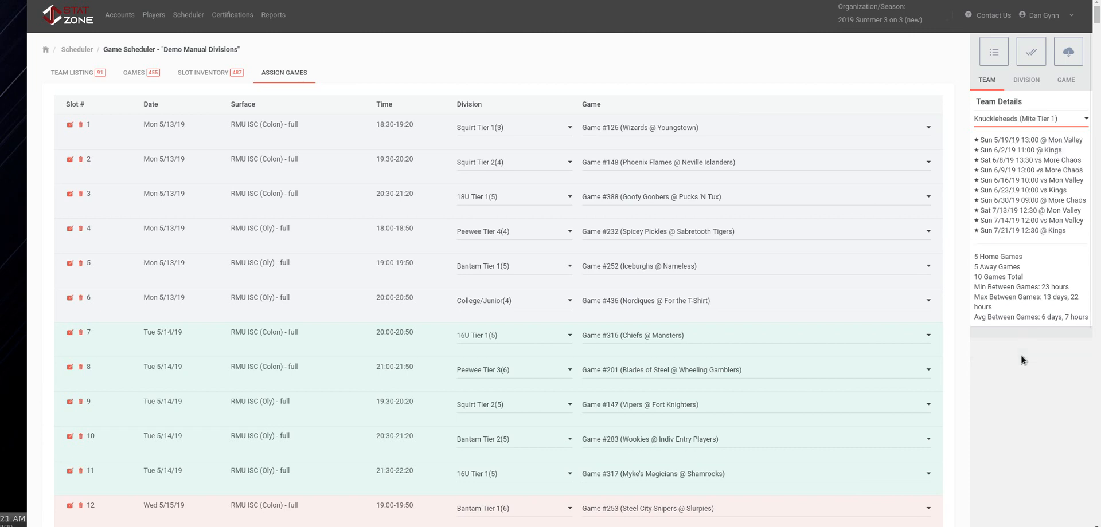
pyautogui.press('Down')
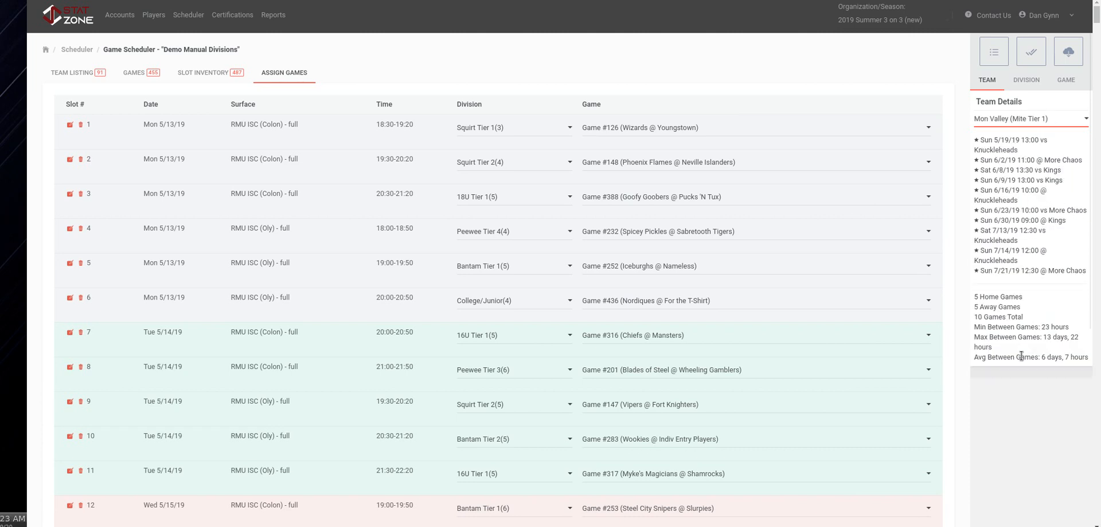
pyautogui.press('Down')
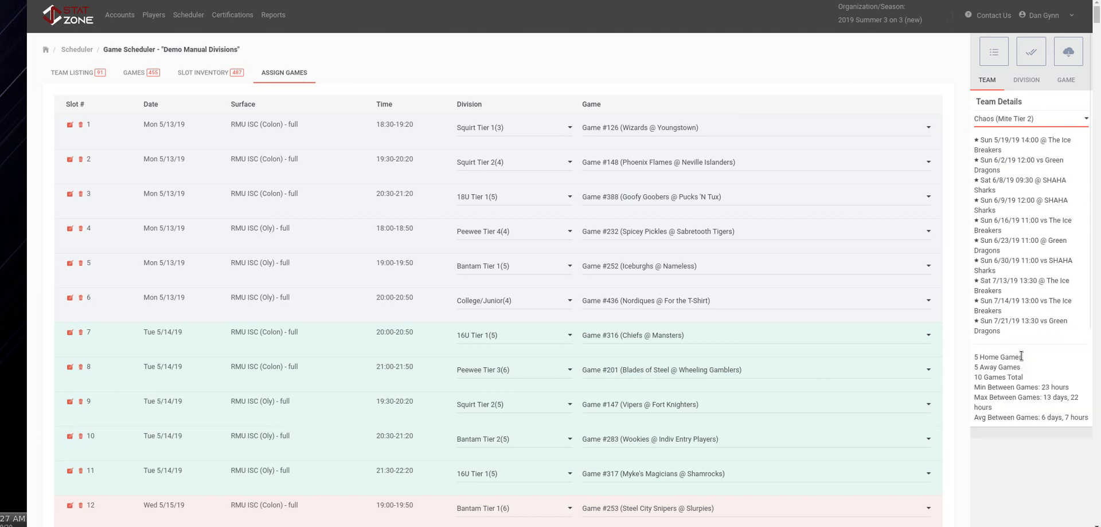
pyautogui.moveTo(1025, 386); pyautogui.dragTo(1045, 388)
pyautogui.scroll(-1, 1028, 436)
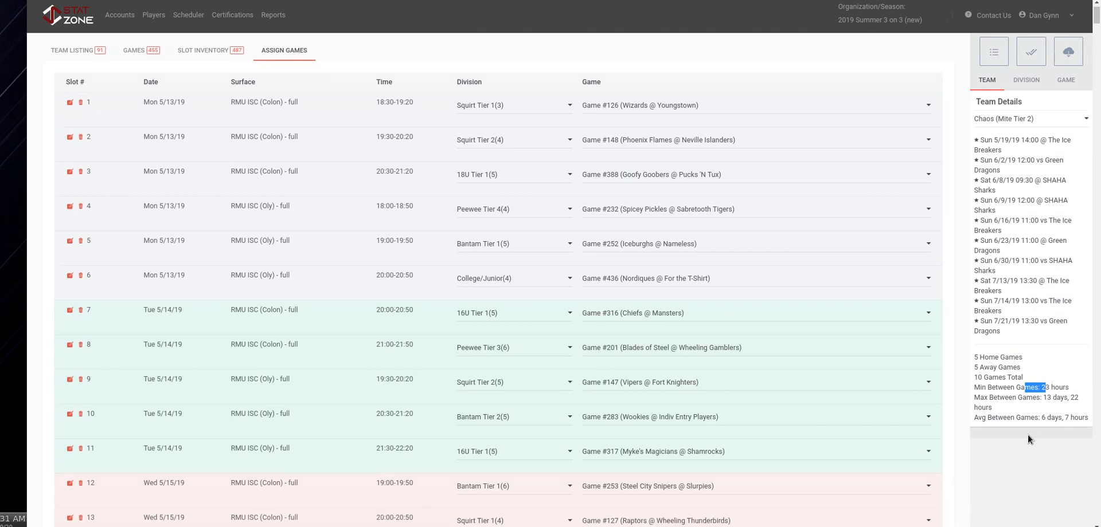
# Review the game dates and gaps between games for the teams up to Maple Leafs (Mite Tier 3) and Golden Knights (Mite Tier 4)
pyautogui.click(1040, 121)
pyautogui.click(1041, 123)
pyautogui.press('Down')
pyautogui.press('Down')
pyautogui.press('Down')
pyautogui.press('Down')
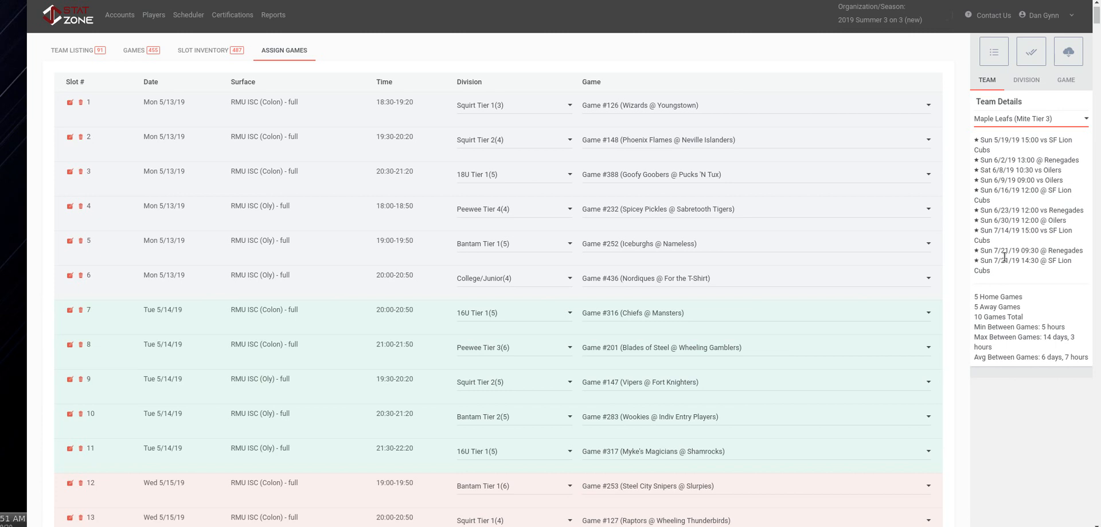
pyautogui.press('Down')
pyautogui.press('Down')
pyautogui.press('Down')
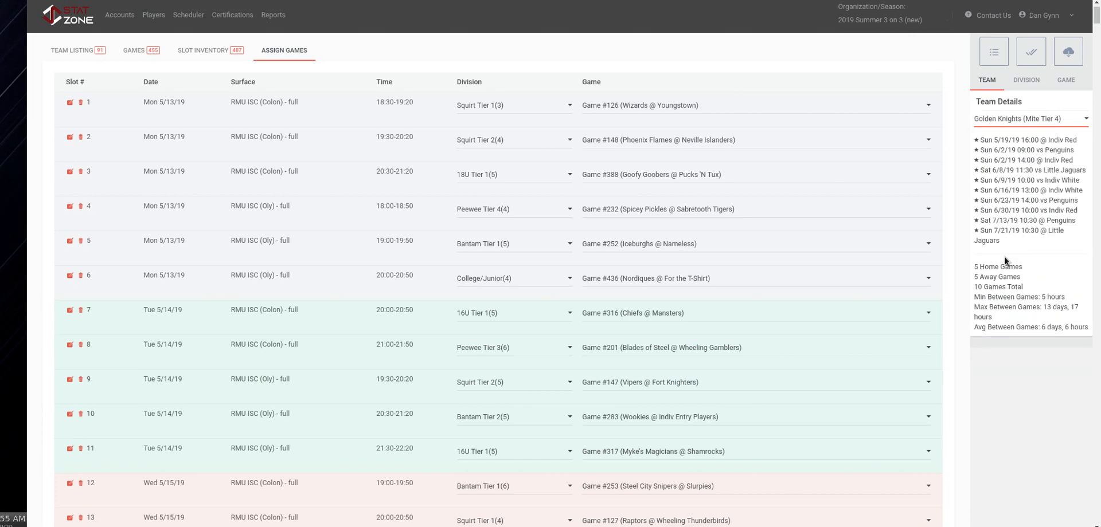
# Review the game breakdowns of the following teams through the Crosby division to Wheeling Thunderbirds and Wizards in Squirt Tier 1
pyautogui.press('Down')
pyautogui.press('Down')
pyautogui.press('Down')
pyautogui.press('Down')
pyautogui.press('Down')
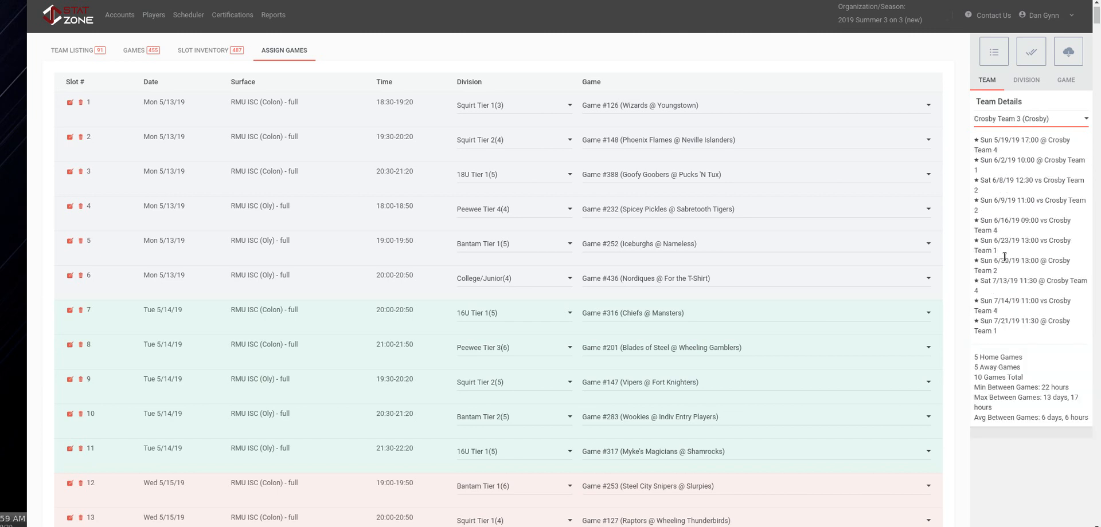
pyautogui.press('Down')
pyautogui.press('Down')
pyautogui.press('Down')
pyautogui.press('Down')
pyautogui.press('Down')
pyautogui.press('Down')
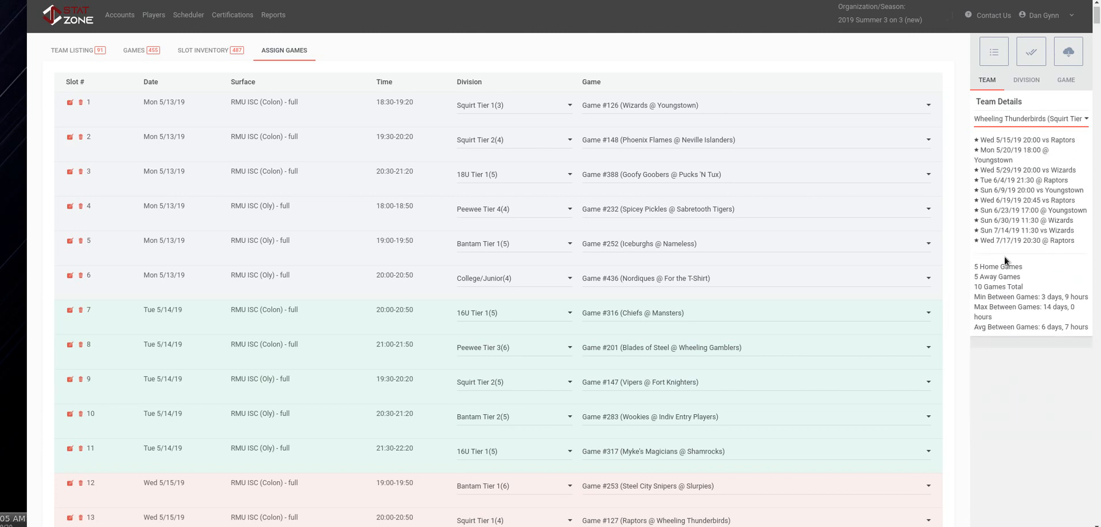
pyautogui.press('Down')
pyautogui.press('Down')
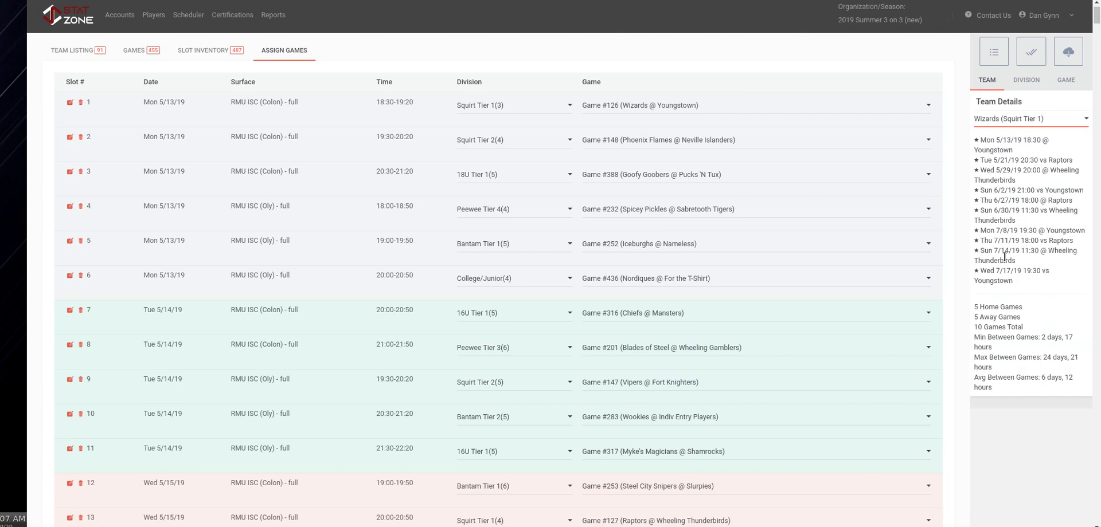
# Review the breakdowns from Squirt Tier 2 through Peewee Tier 1 to Mighty Monsters (Peewee Tier 3), examining the latter's minimum and average gaps between games
pyautogui.press('Down')
pyautogui.press('Down')
pyautogui.press('Down')
pyautogui.press('Down')
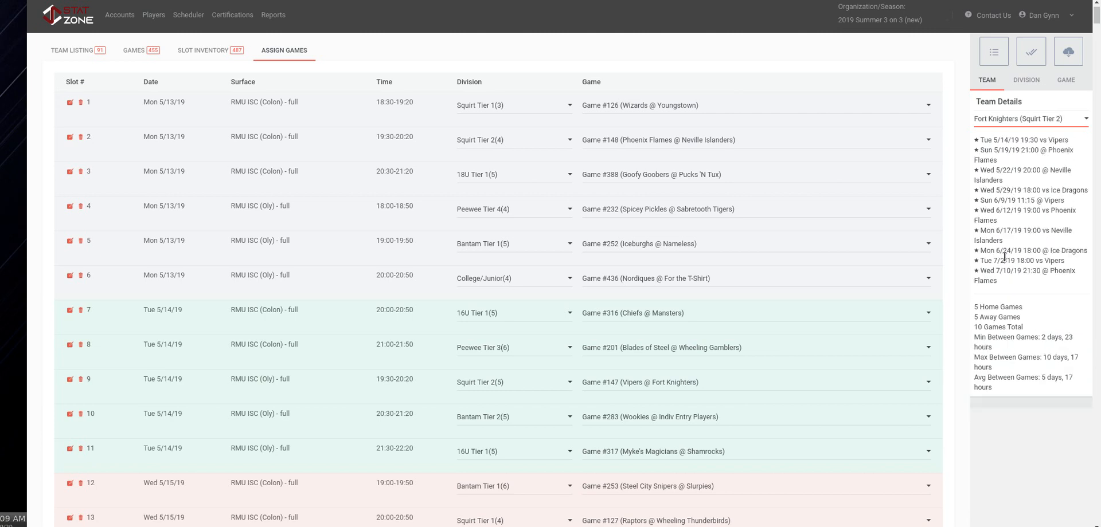
pyautogui.press('Down')
pyautogui.press('Down')
pyautogui.press('Down')
pyautogui.press('Down')
pyautogui.press('Down')
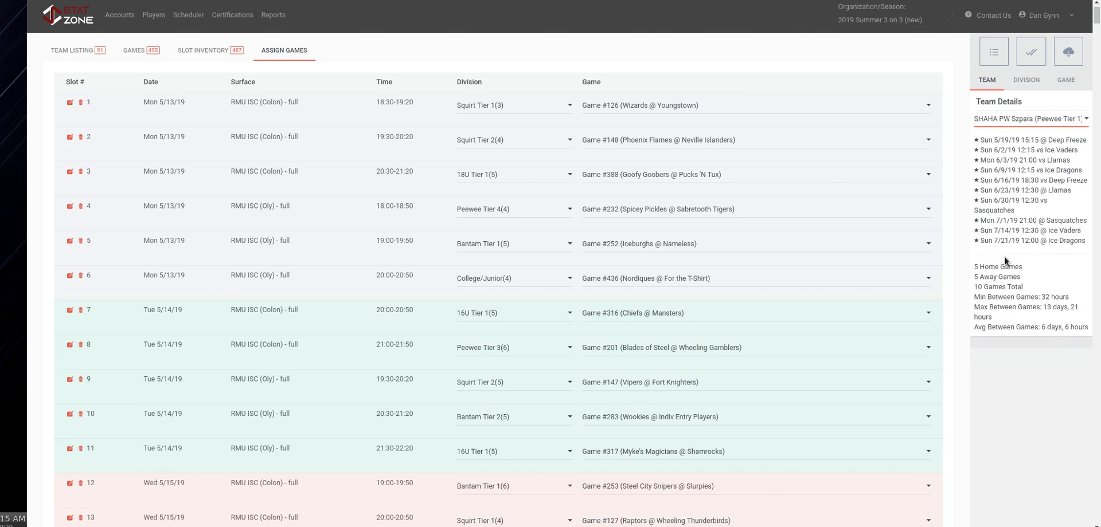
pyautogui.press('Down')
pyautogui.press('Down')
pyautogui.press('Down')
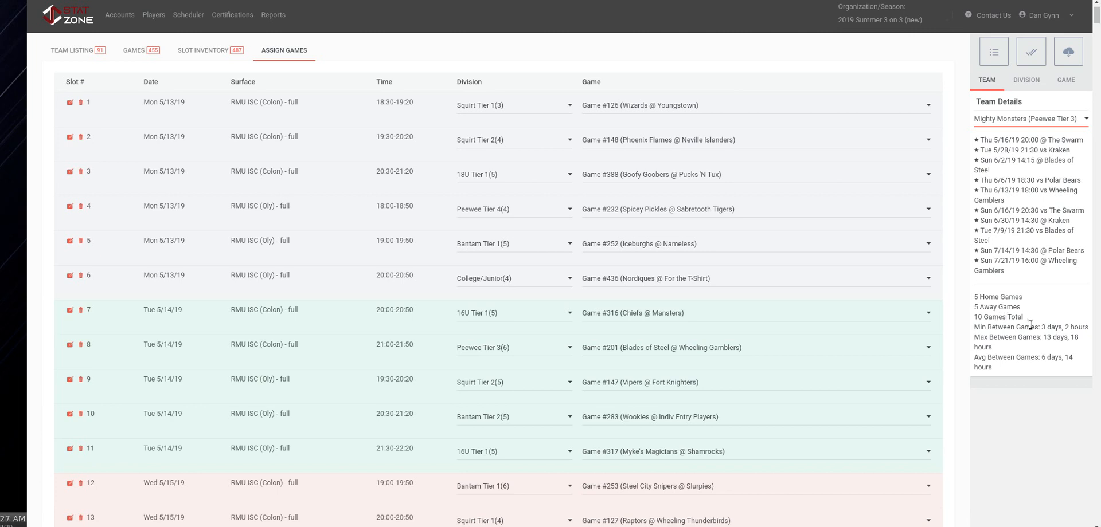
pyautogui.moveTo(1010, 327); pyautogui.dragTo(1051, 357)
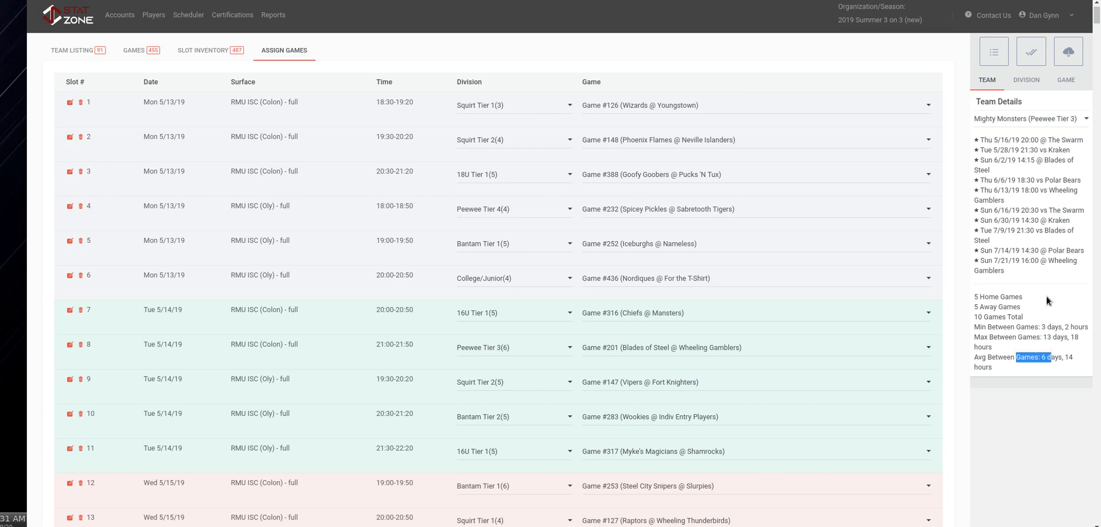
# Review the team breakdowns from The Swarm (Peewee Tier 3) through Spicey Pickles (Peewee Tier 4) to Iceburghs (Bantam Tier 1)
pyautogui.click(1043, 117)
pyautogui.click(1044, 123)
pyautogui.press('Down')
pyautogui.press('Down')
pyautogui.press('Down')
pyautogui.press('Down')
pyautogui.press('Down')
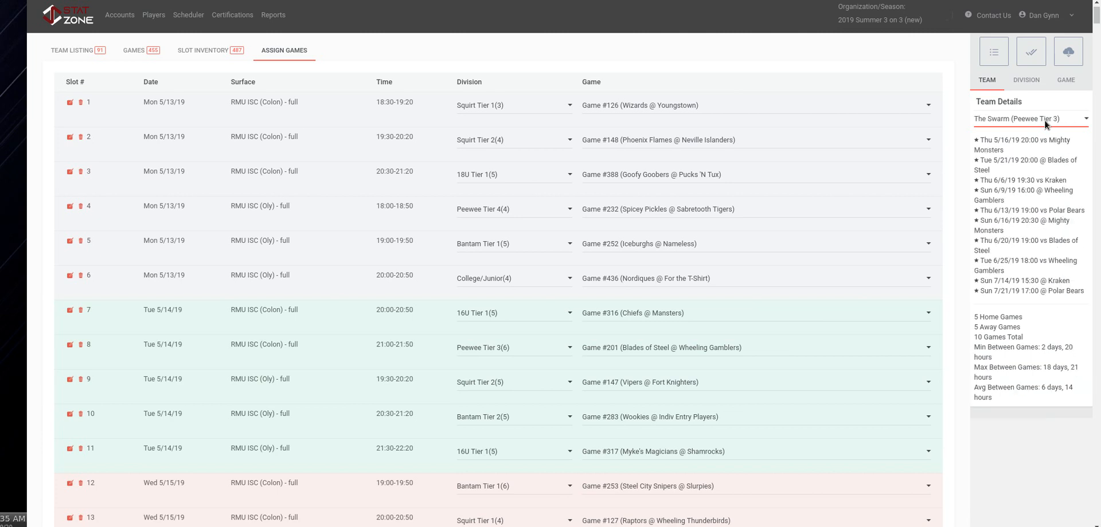
pyautogui.press('Down')
pyautogui.press('Down')
pyautogui.press('Down')
pyautogui.press('Down')
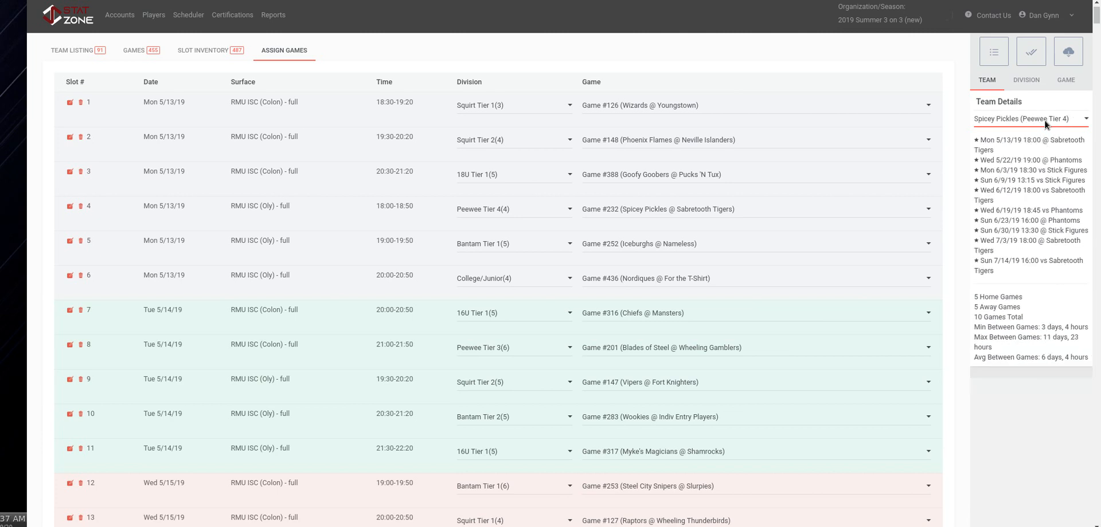
pyautogui.press('Down')
pyautogui.press('Down')
pyautogui.press('Down')
pyautogui.press('Down')
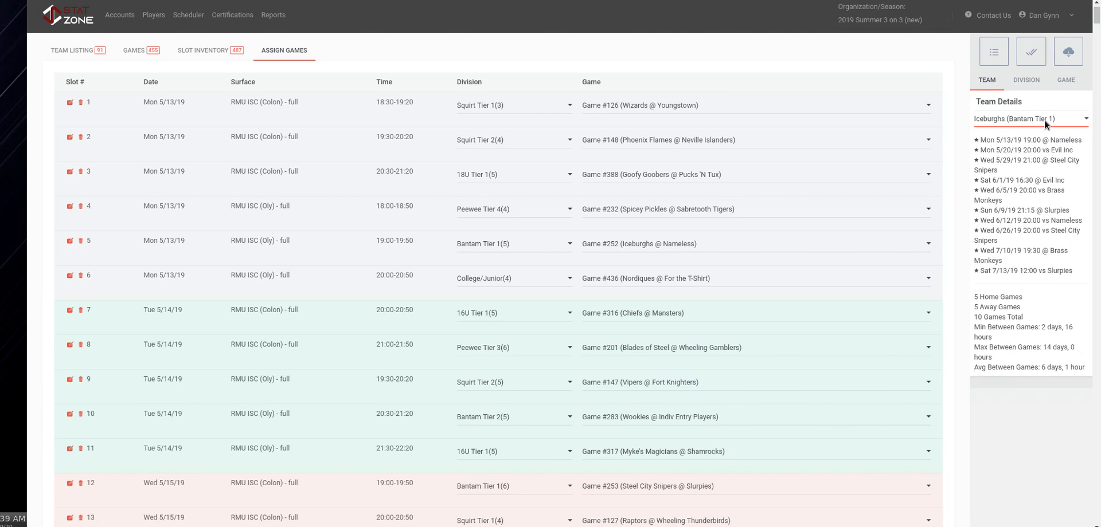
# Review the game dates and gaps between games for the Bantam Tier 2 teams from Black Knights to Wookies
pyautogui.press('Down')
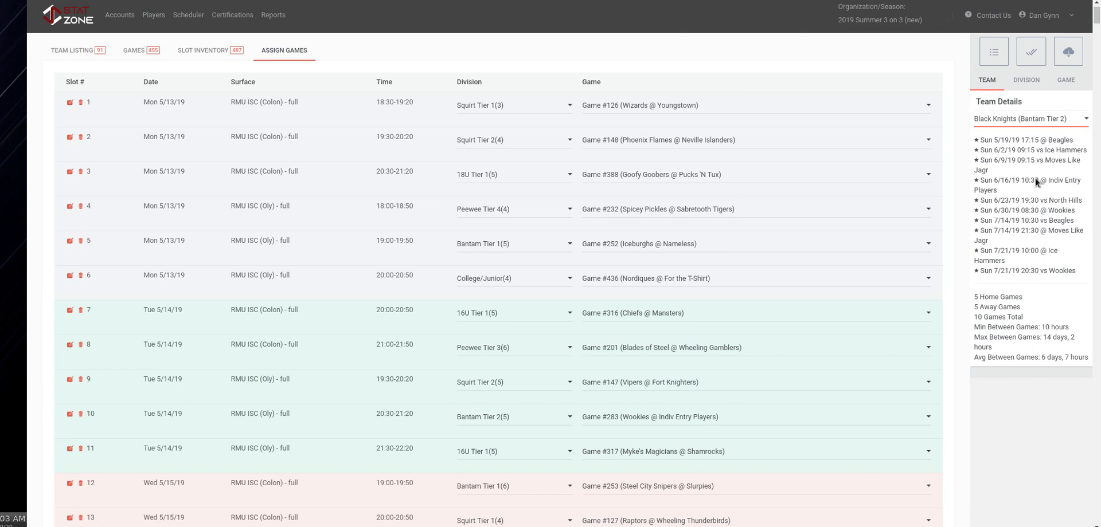
pyautogui.press('Down')
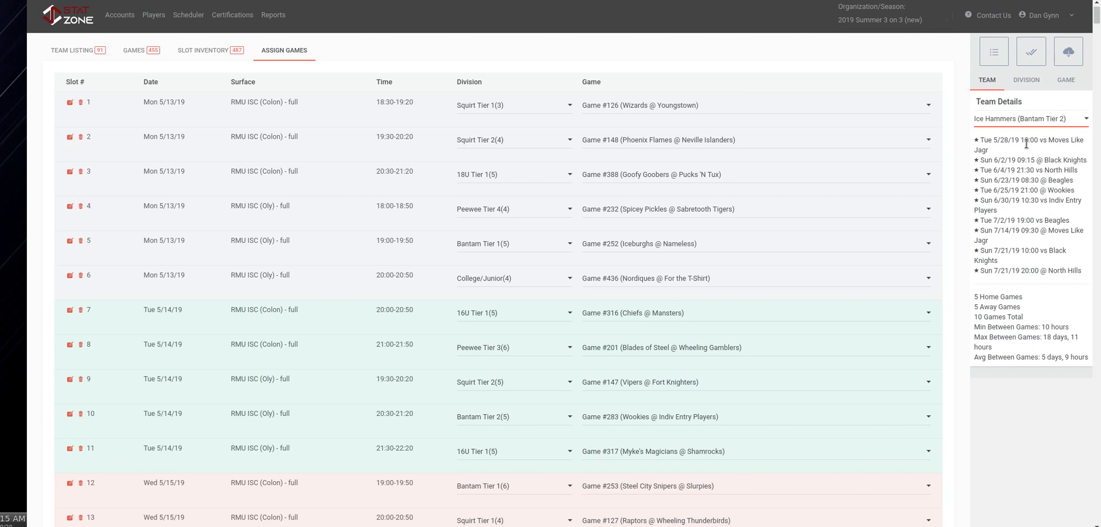
pyautogui.press('Down')
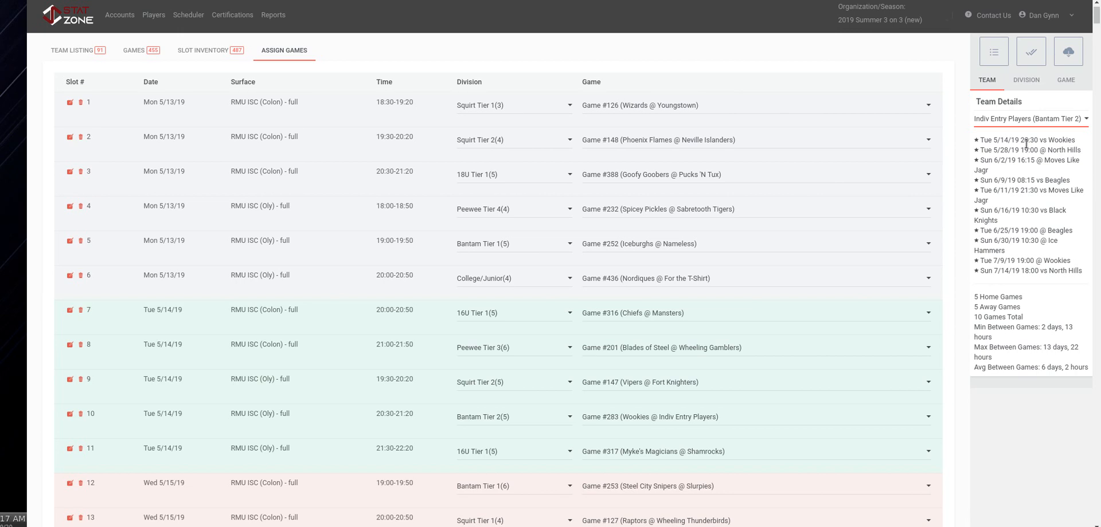
pyautogui.press('Down')
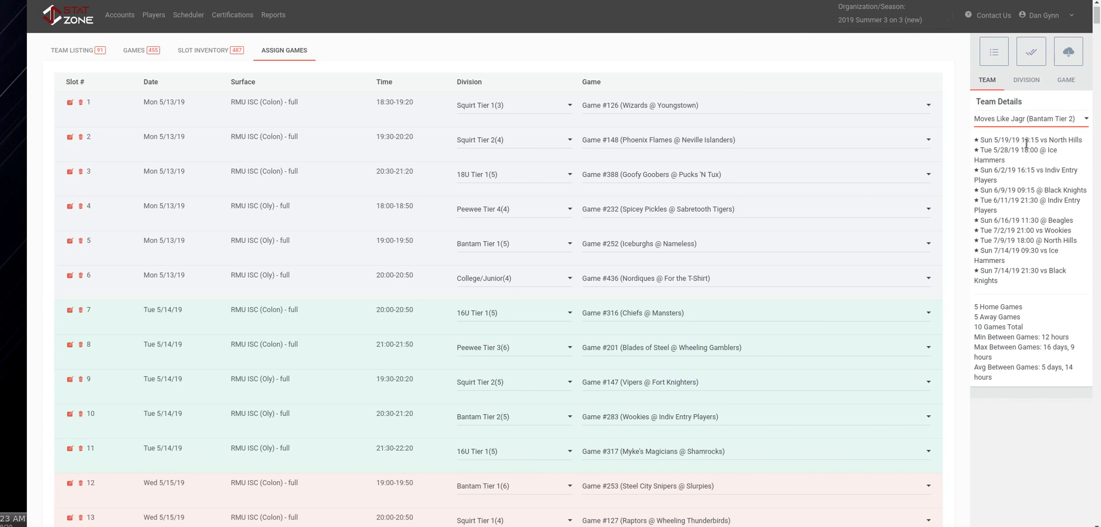
pyautogui.press('Down')
pyautogui.press('Down')
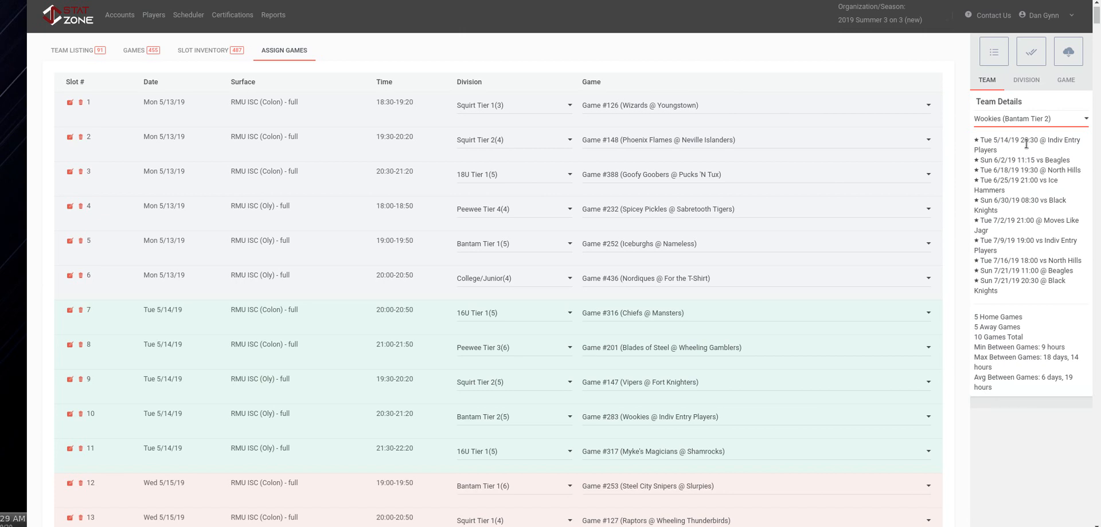
# Review the breakdowns of the remaining teams after Wookies (Bantam Tier 2) up to Nordiques (College/Junior)
pyautogui.press('Down')
pyautogui.press('Down')
pyautogui.press('Down')
pyautogui.press('Down')
pyautogui.press('Down')
pyautogui.press('Down')
pyautogui.press('Down')
pyautogui.press('Down')
pyautogui.press('Down')
pyautogui.press('Down')
pyautogui.press('Down')
pyautogui.press('Down')
pyautogui.press('Down')
pyautogui.press('Down')
pyautogui.press('Down')
pyautogui.press('Down')
pyautogui.press('Down')
pyautogui.press('Down')
pyautogui.press('Down')
pyautogui.press('Down')
pyautogui.press('Down')
pyautogui.press('Down')
pyautogui.press('Down')
pyautogui.press('Down')
pyautogui.press('Down')
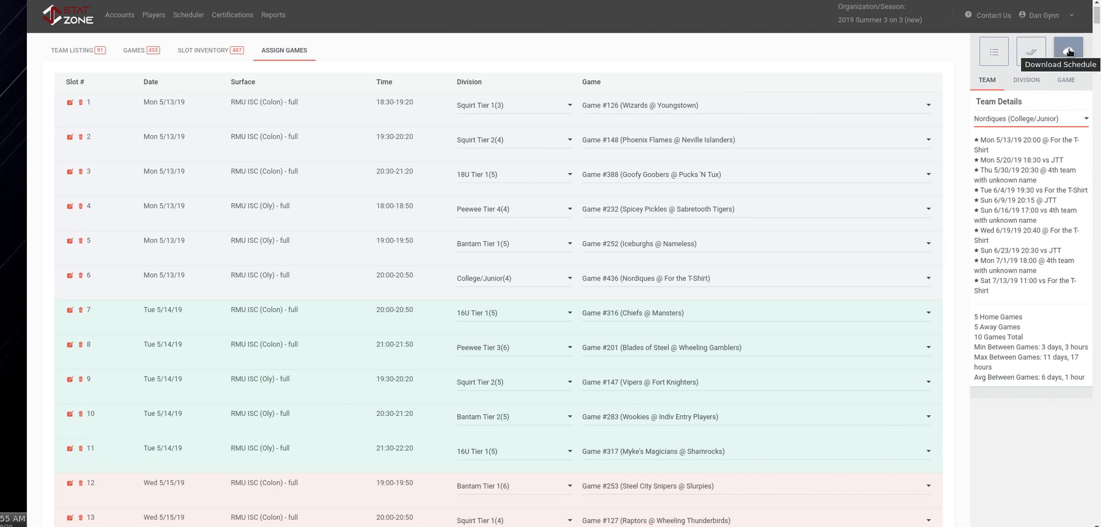
# Download the schedule as schedule.csv and open it in LibreOffice Calc with the default import settings
pyautogui.click(1069, 51)
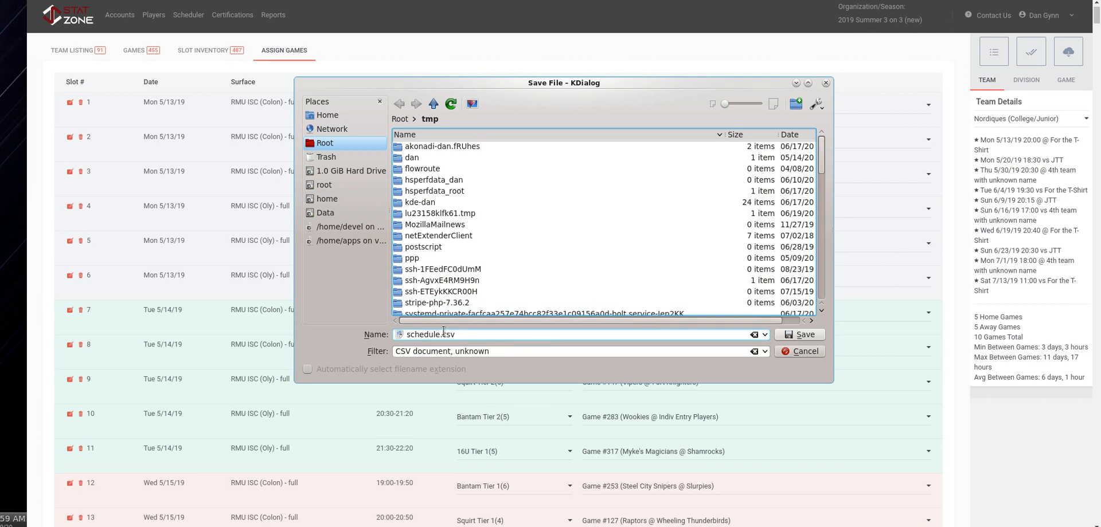
pyautogui.click(789, 336)
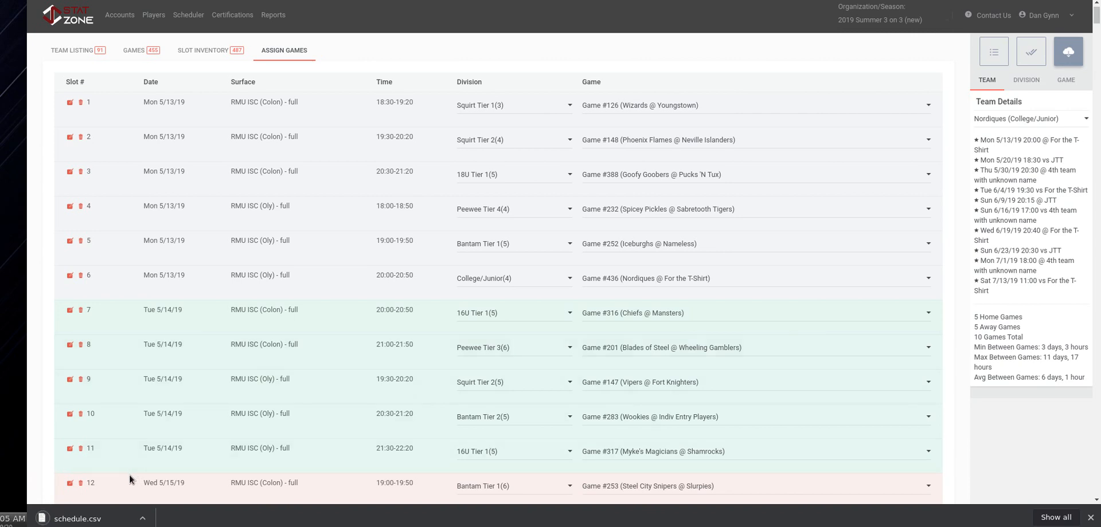
pyautogui.click(88, 523)
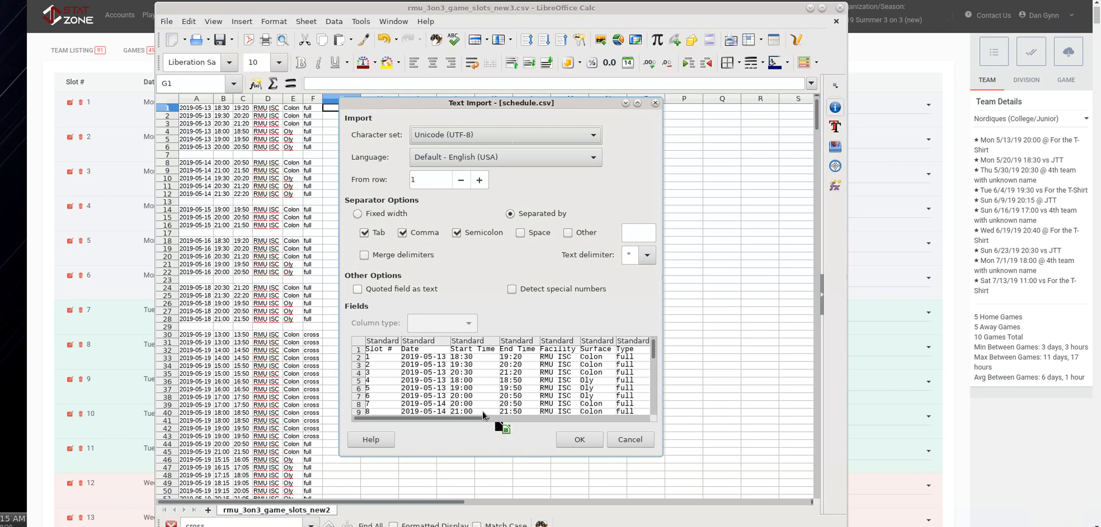
pyautogui.click(579, 440)
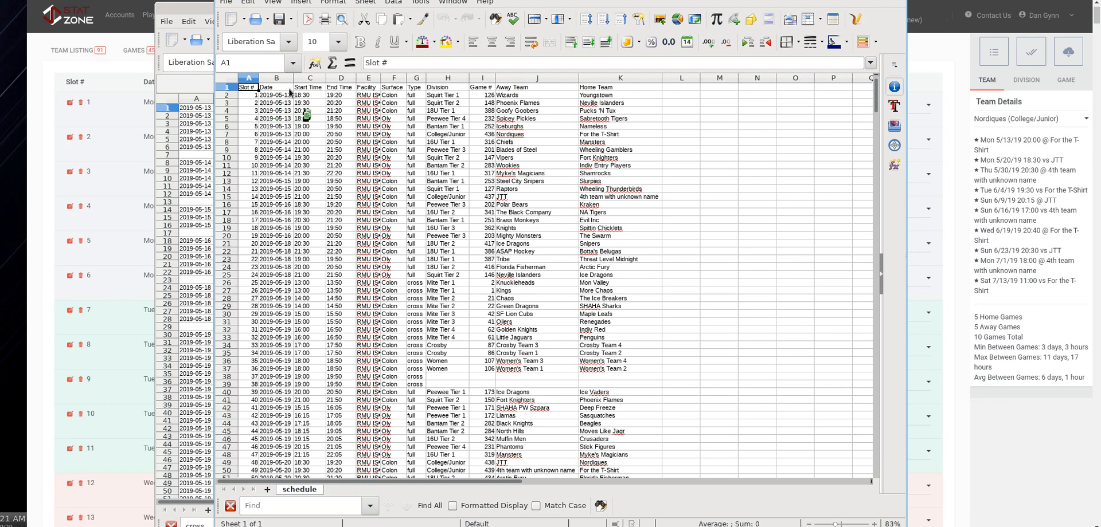
# Examine the exported schedule rows, including the slots with blank division and game cells in H38:K39
pyautogui.moveTo(349, 90); pyautogui.dragTo(634, 386)
pyautogui.scroll(-7, 710, 321)
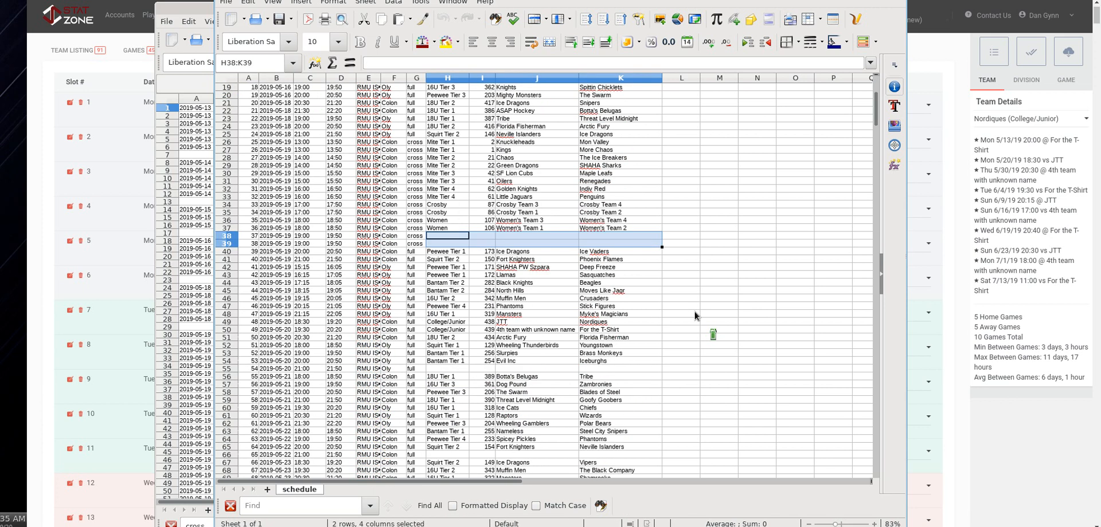